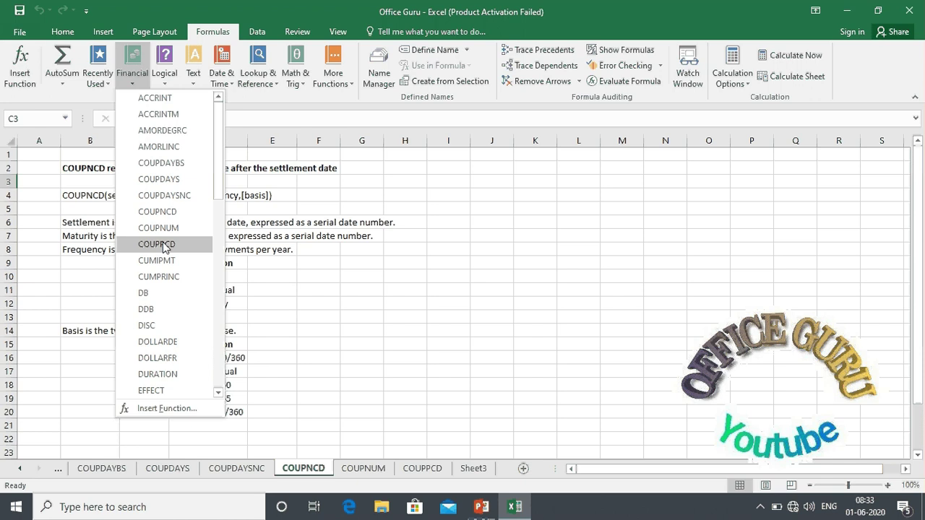
# Examine the COUPNCD description, its syntax, the settlement and maturity arguments, and the table of frequency values
pyautogui.click(133, 84)
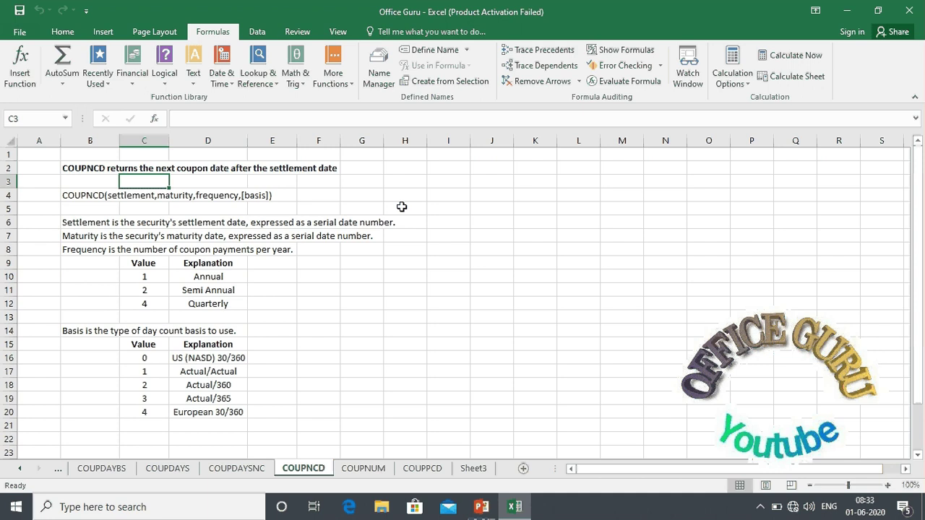
pyautogui.press('Down')
pyautogui.press('Down')
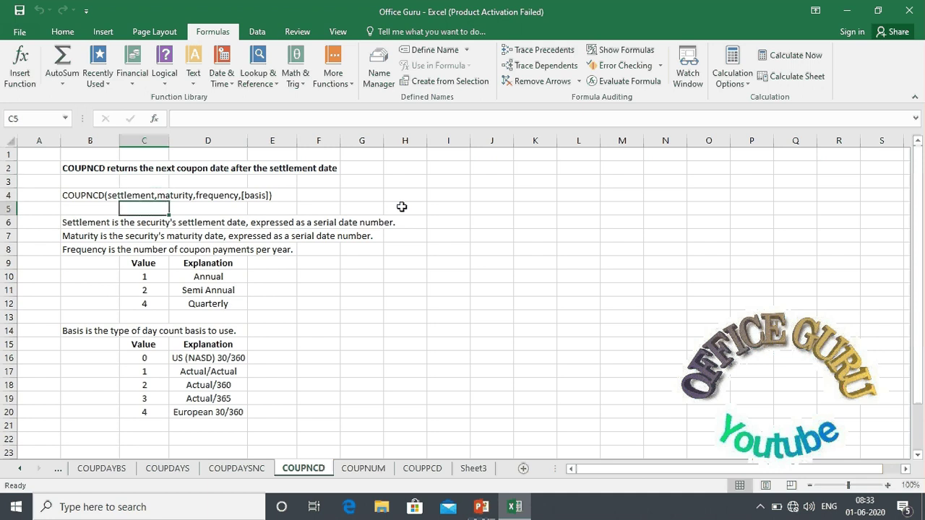
pyautogui.press('Left')
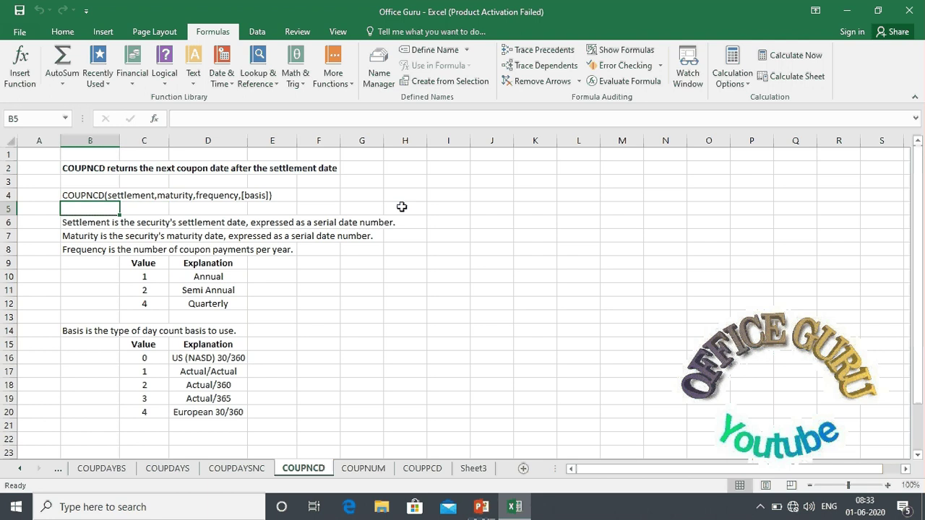
pyautogui.press('Down')
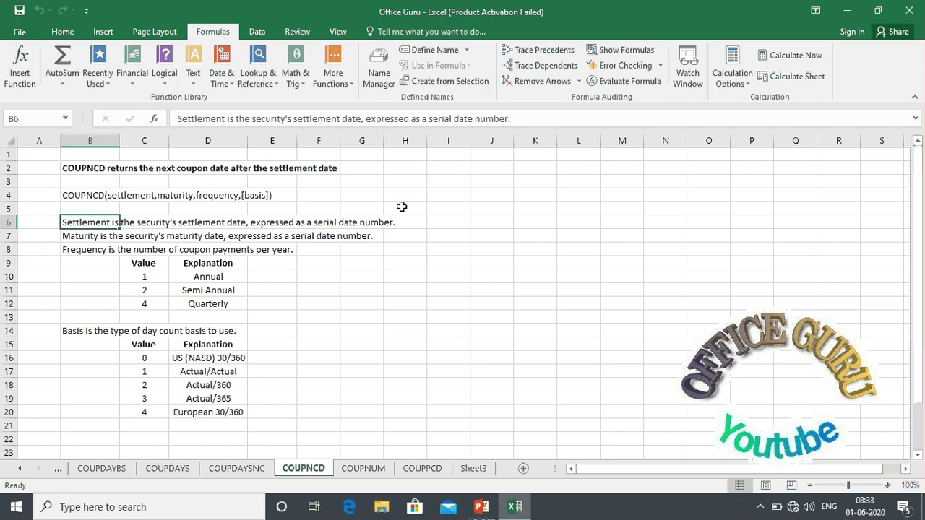
pyautogui.press('Up')
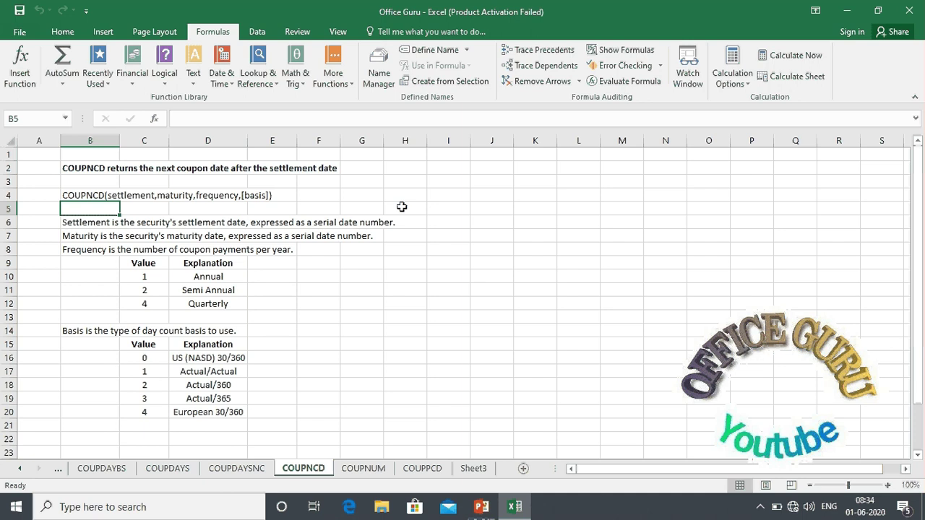
pyautogui.press('Down')
pyautogui.press('Down')
pyautogui.press('Down')
pyautogui.press('Down')
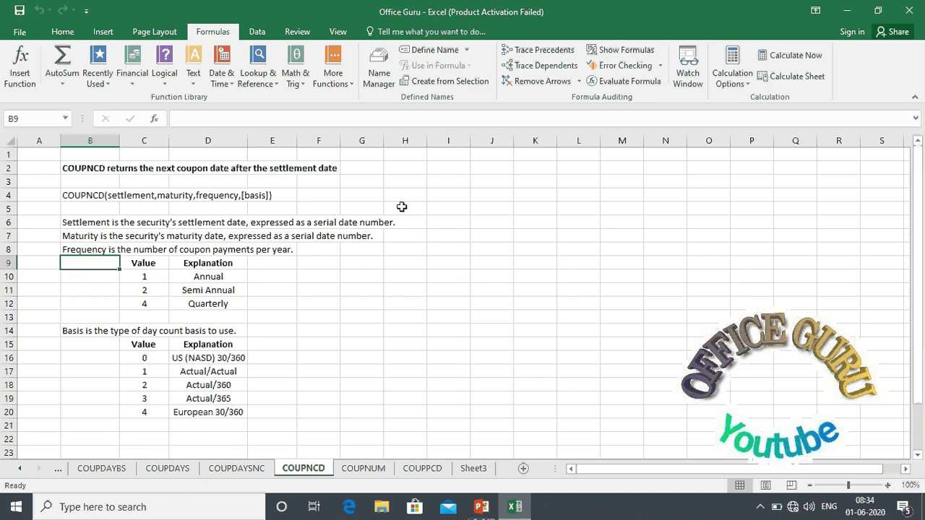
pyautogui.press('Down')
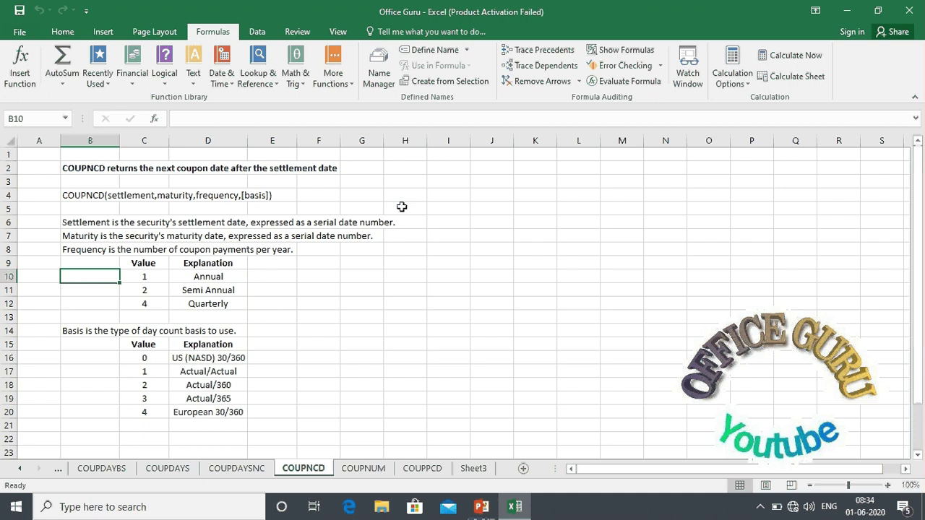
pyautogui.press('Down')
pyautogui.press('Down')
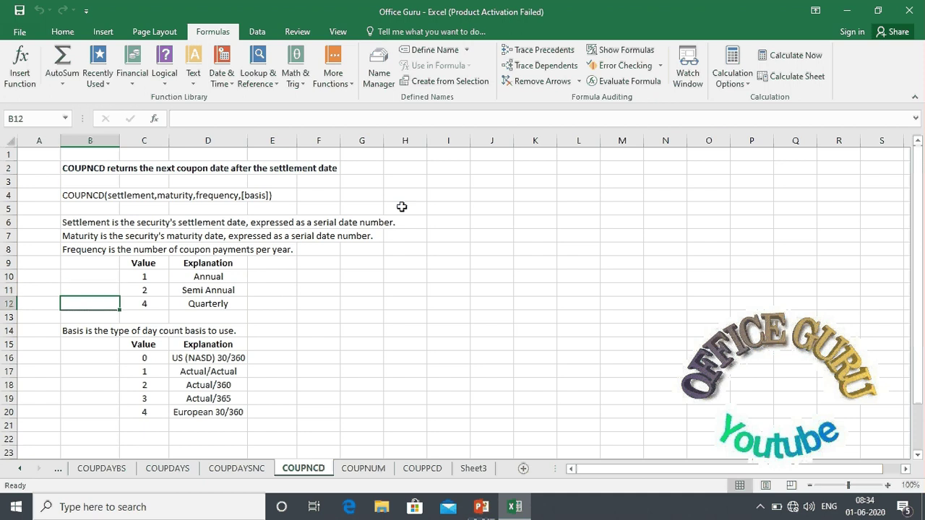
# Examine the table explaining the day count basis values for COUPNCD
pyautogui.press('Down')
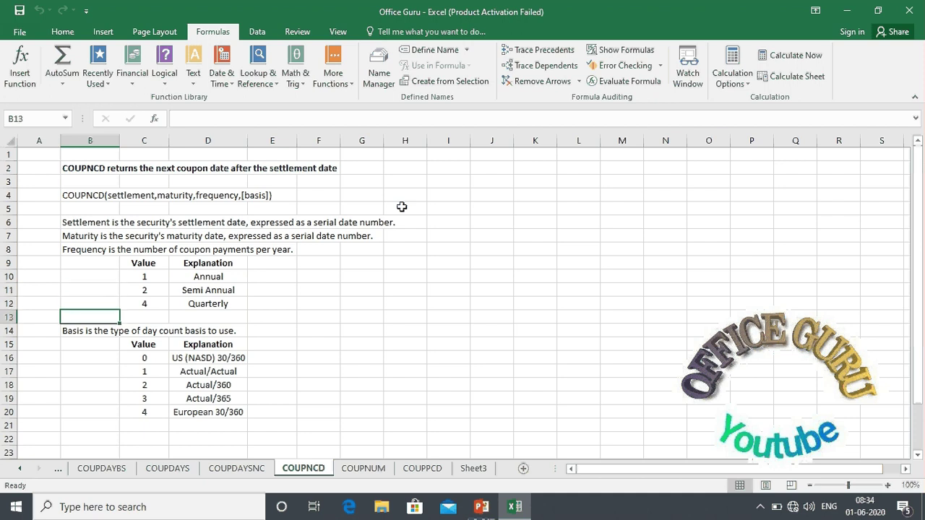
pyautogui.press('Down')
pyautogui.press('Down')
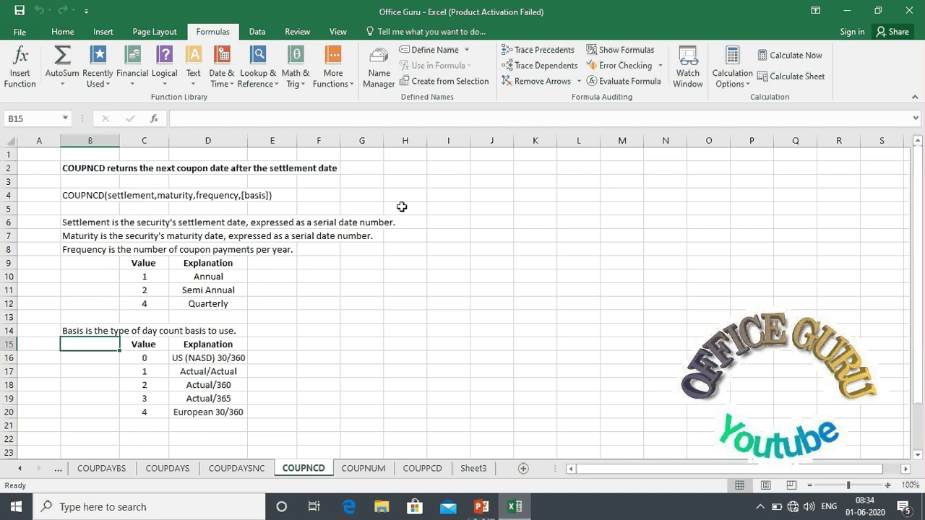
pyautogui.press('Down')
pyautogui.press('Down')
pyautogui.press('Down')
pyautogui.press('Down')
pyautogui.press('Down')
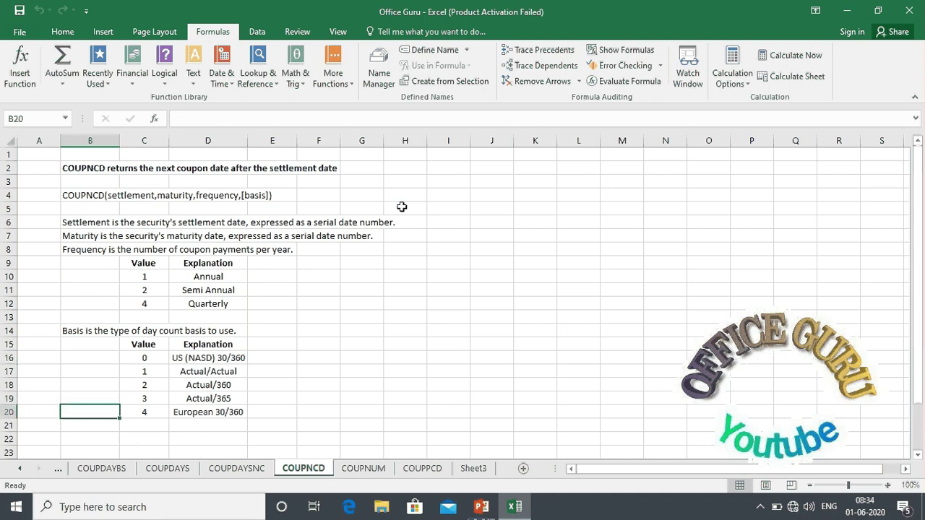
pyautogui.press('Down')
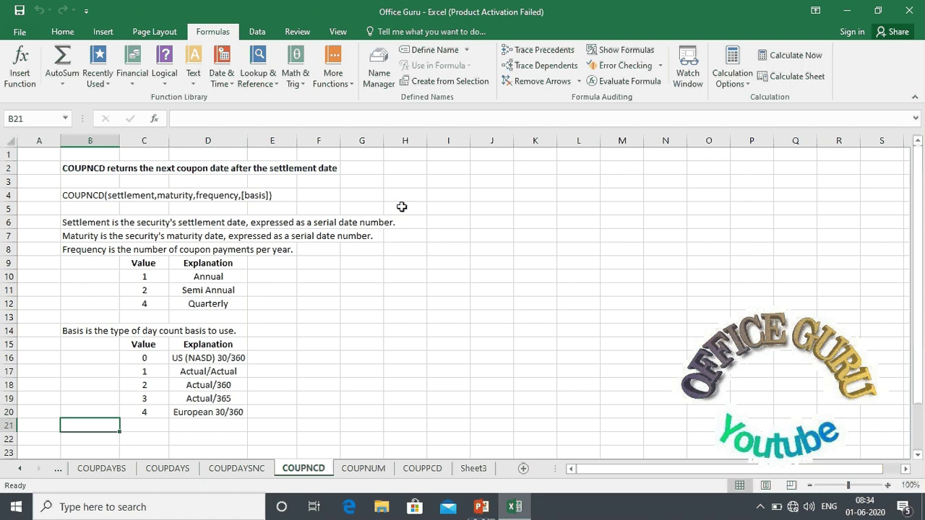
# Examine the example data with settlement, maturity, frequency and basis below the explanation tables
pyautogui.press('Down')
pyautogui.press('Down')
pyautogui.press('Down')
pyautogui.press('Down')
pyautogui.press('Down')
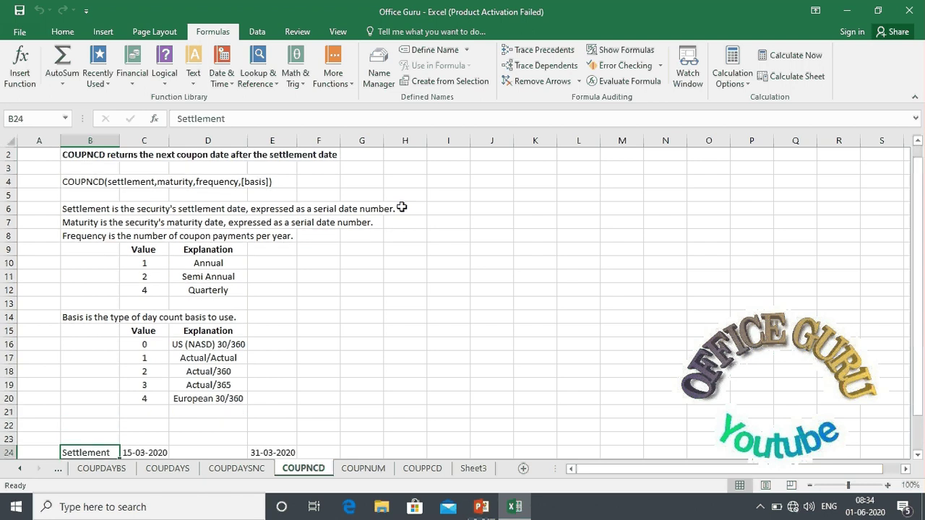
pyautogui.press('Down')
pyautogui.press('Down')
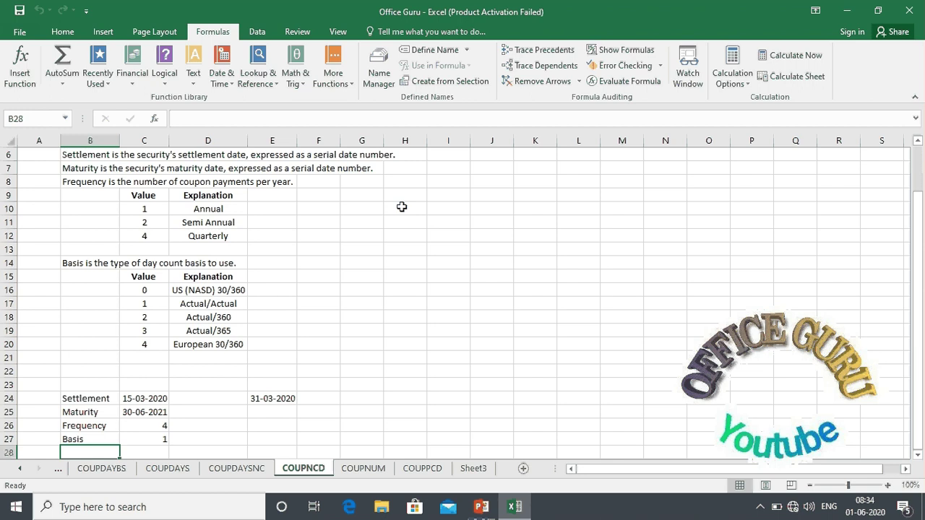
pyautogui.press('Right')
pyautogui.press('Right')
pyautogui.press('Right')
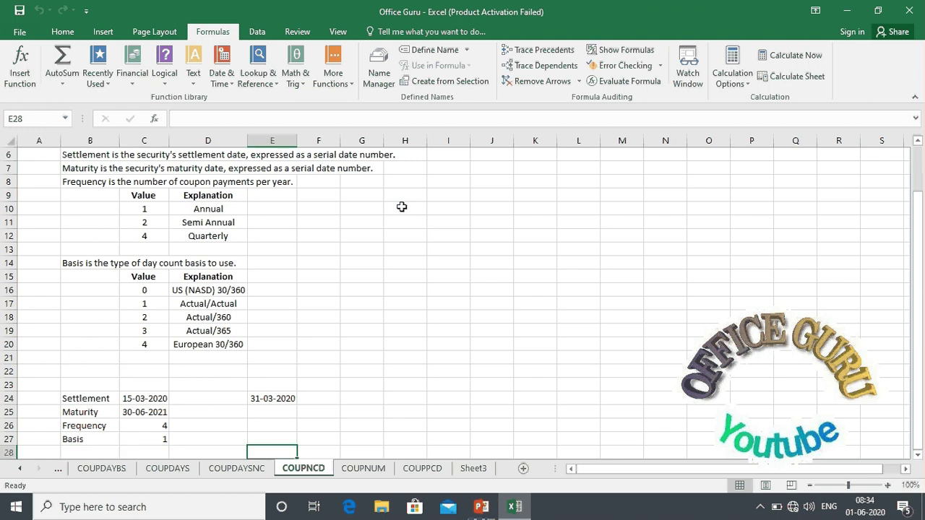
# Enter the formula =COUPNCD(C24,C25,C26,C27) in cell E24, referencing the settlement, maturity, frequency and basis cells
pyautogui.press('Left')
pyautogui.press('Up')
pyautogui.press('Up')
pyautogui.press('Up')
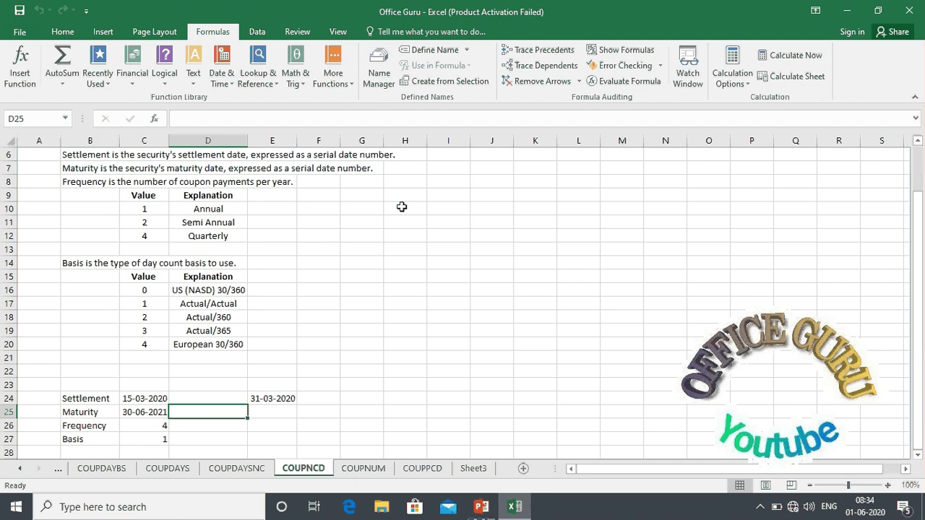
pyautogui.press('Right')
pyautogui.press('Up')
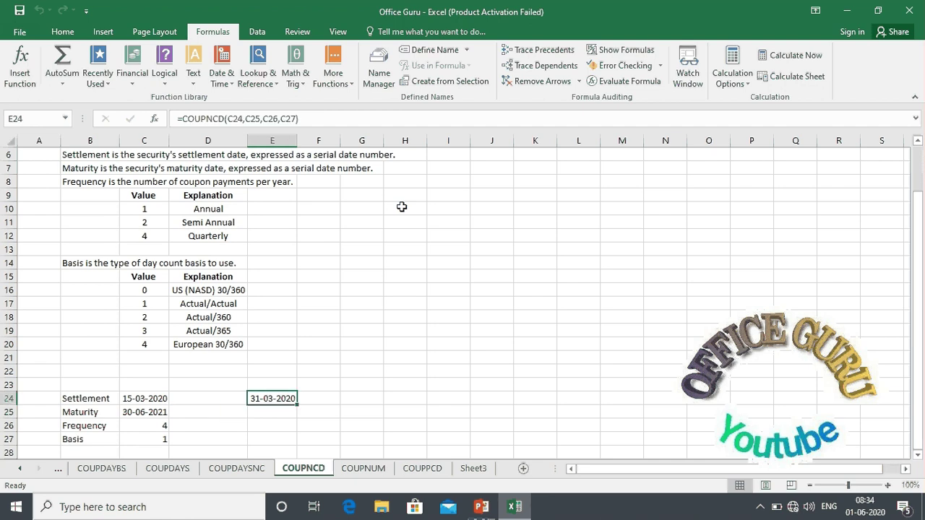
pyautogui.write('=cou')
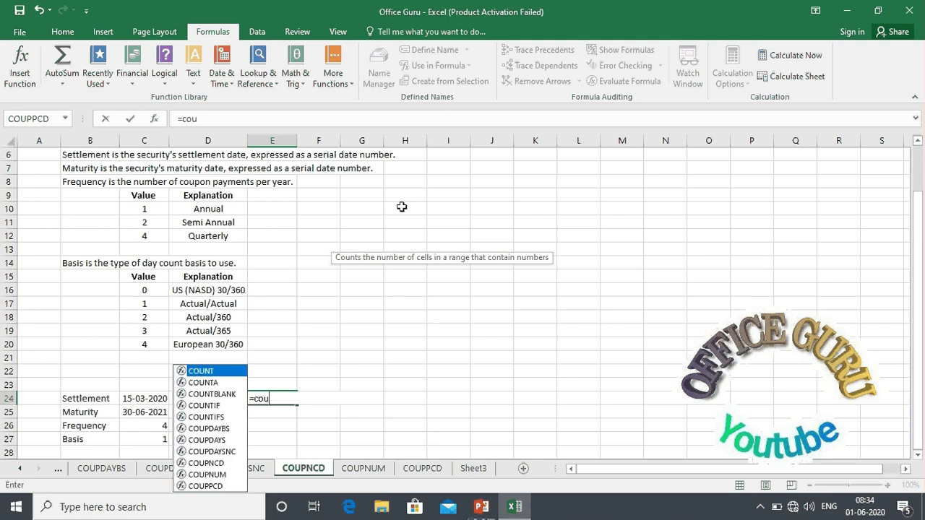
pyautogui.write('pncd')
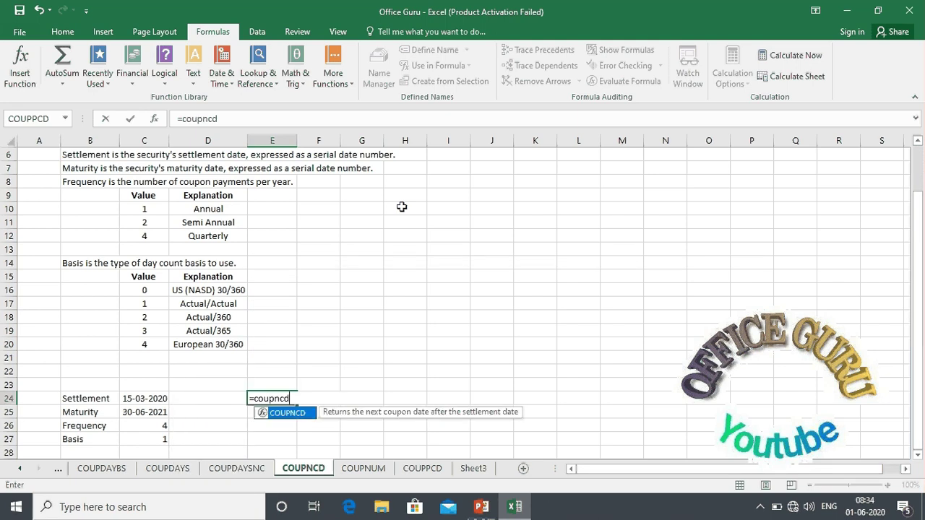
pyautogui.press('Tab')
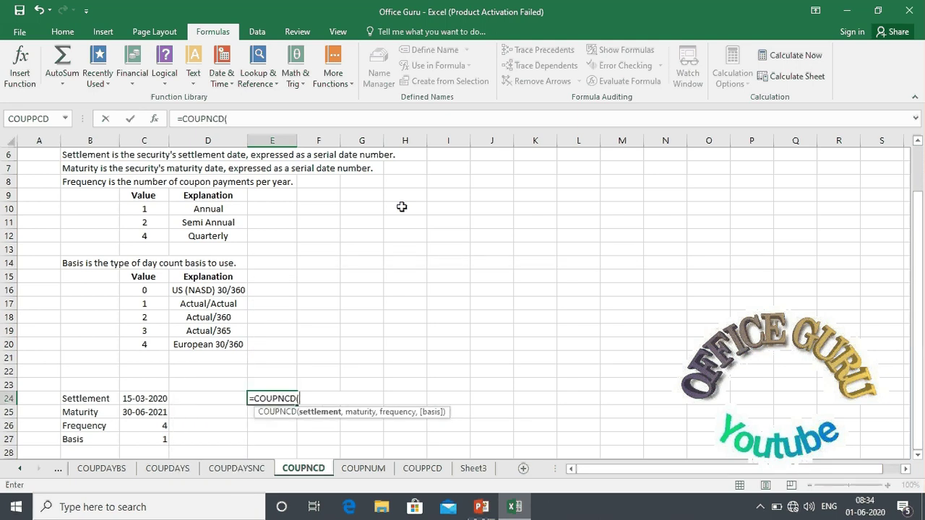
pyautogui.press('Left')
pyautogui.press('Left')
pyautogui.write(',')
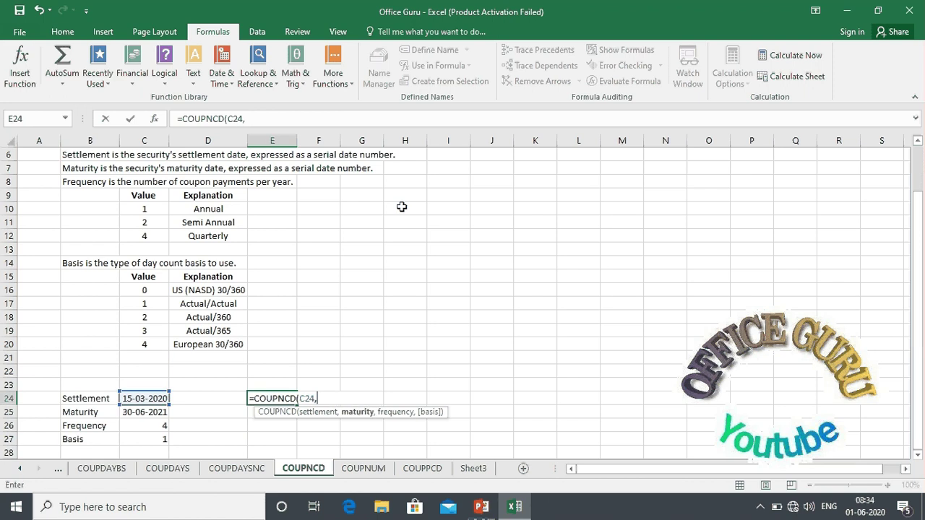
pyautogui.press('Left')
pyautogui.press('Left')
pyautogui.press('Down')
pyautogui.write(',')
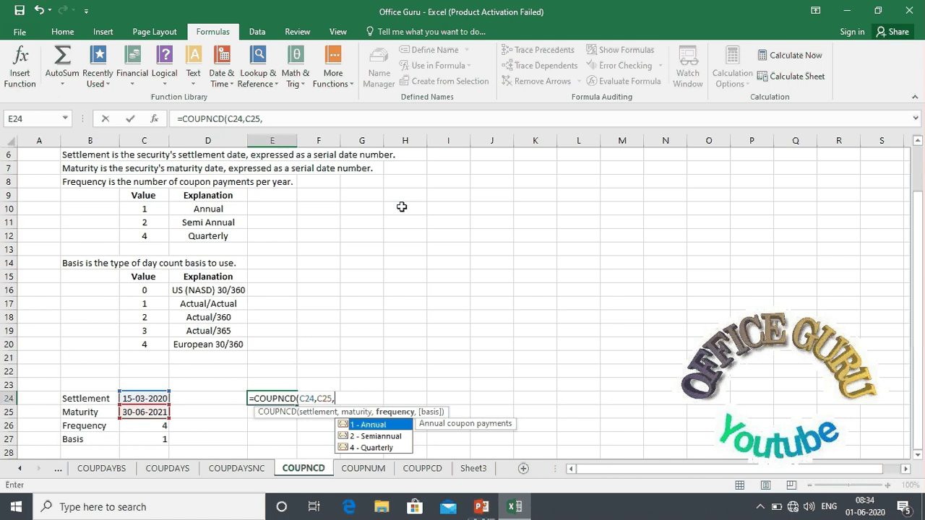
pyautogui.click(146, 429)
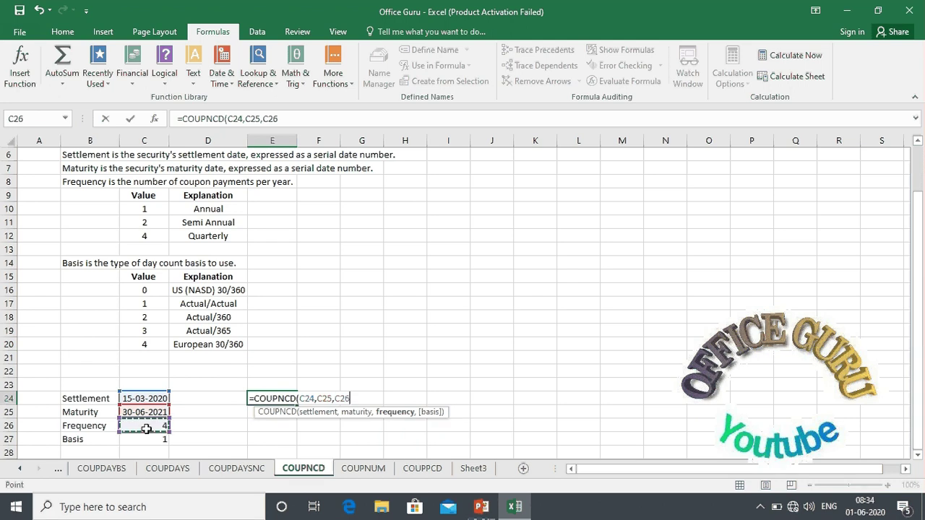
pyautogui.write(',')
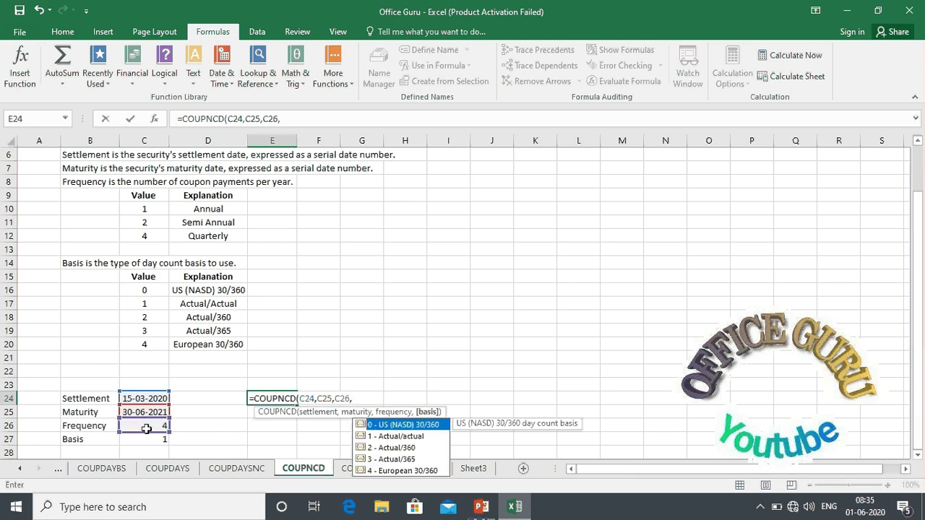
pyautogui.click(146, 441)
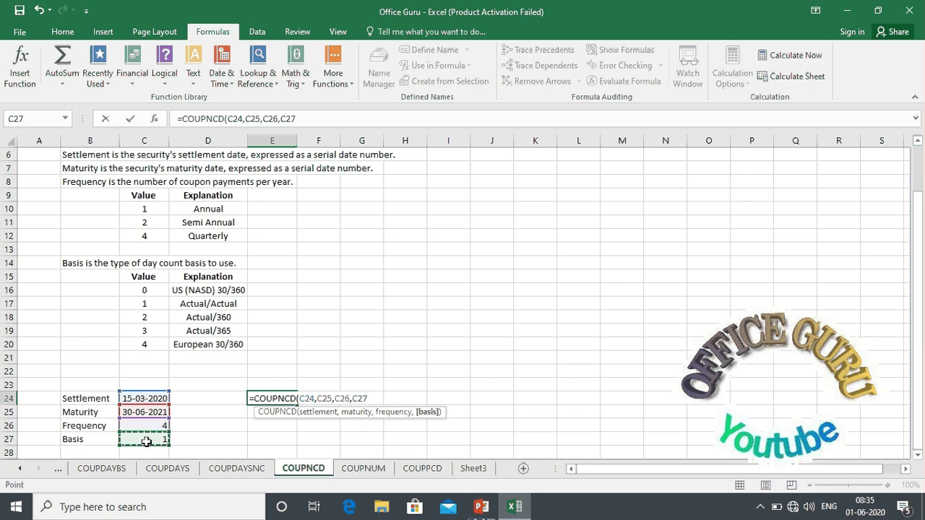
pyautogui.write(')')
pyautogui.press('Return')
pyautogui.press('Up')
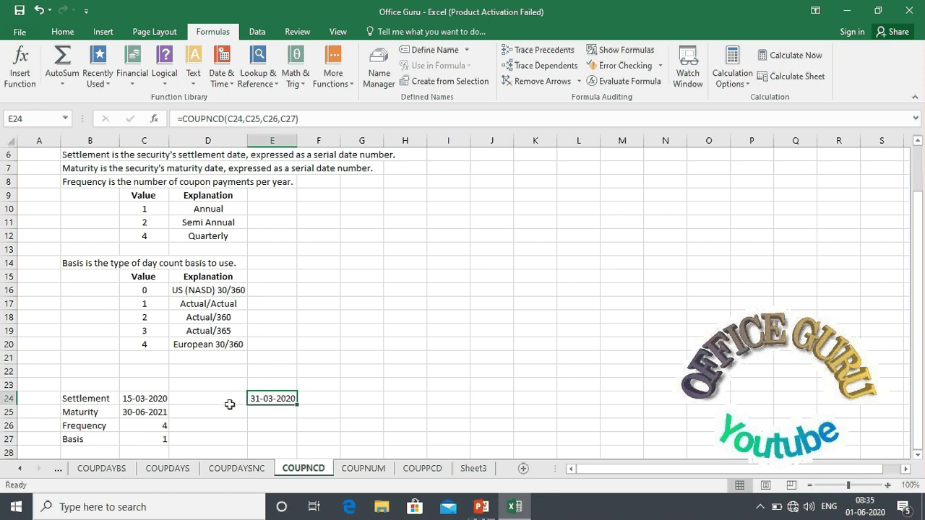
# Try a maturity date of 31-07-2021 in cell C25 and undo the change
pyautogui.click(137, 412)
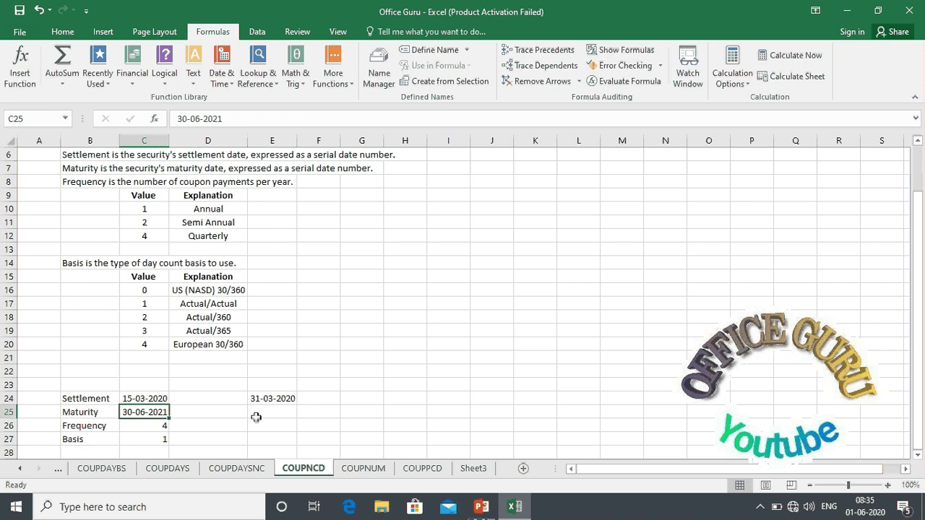
pyautogui.write('3')
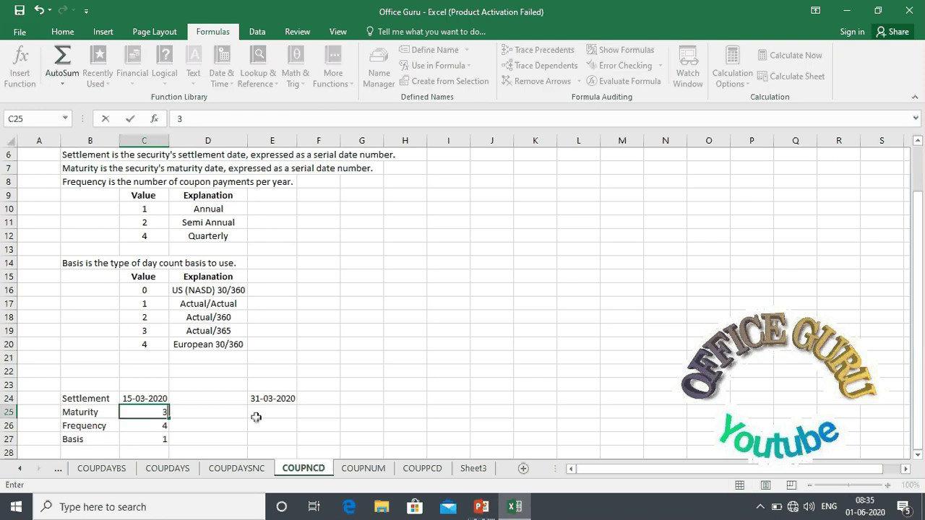
pyautogui.write('1-7-2021')
pyautogui.press('Return')
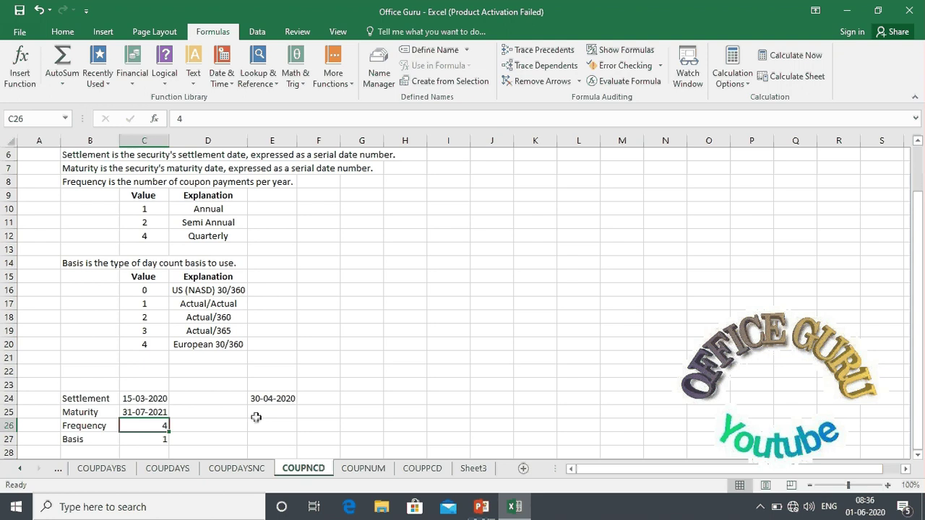
pyautogui.press('Up')
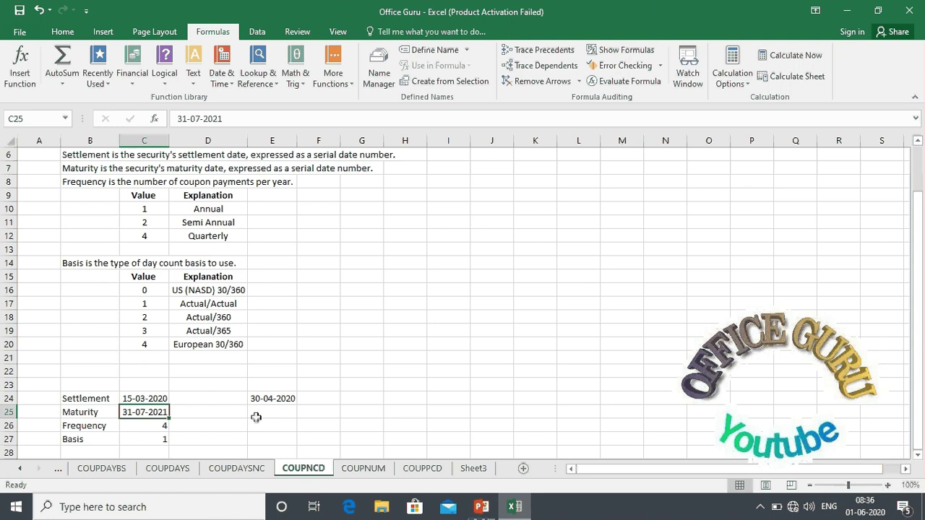
pyautogui.hotkey('ctrl', 'z')
# Set the coupon frequency in cell C26 to 2 for semi-annual payments
pyautogui.press('Down')
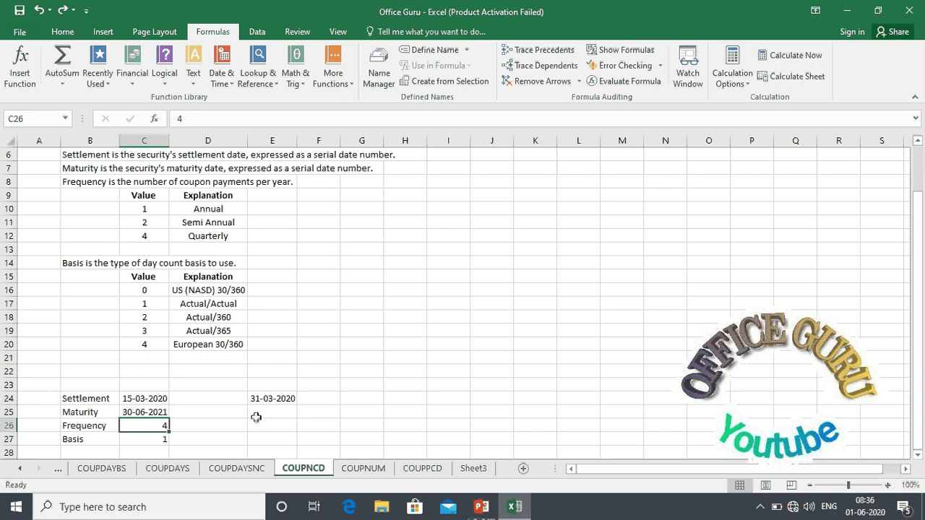
pyautogui.write('2')
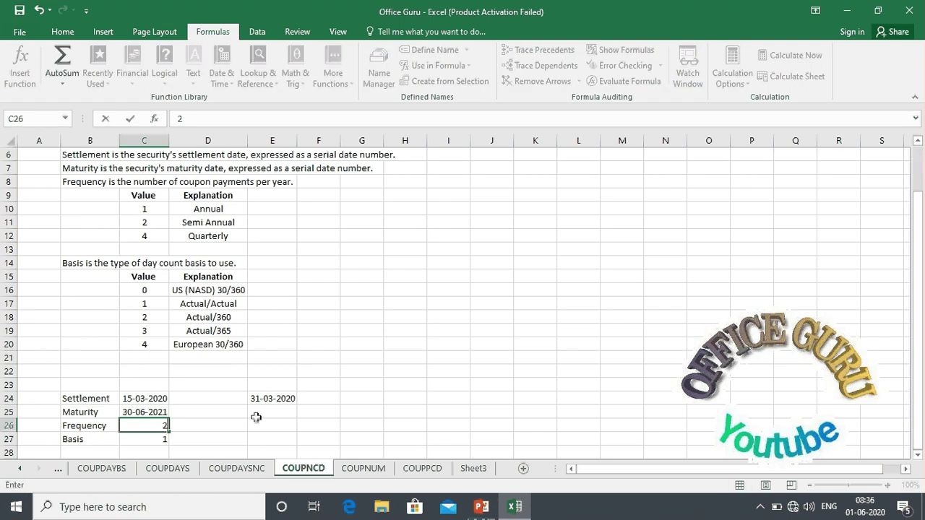
pyautogui.press('Return')
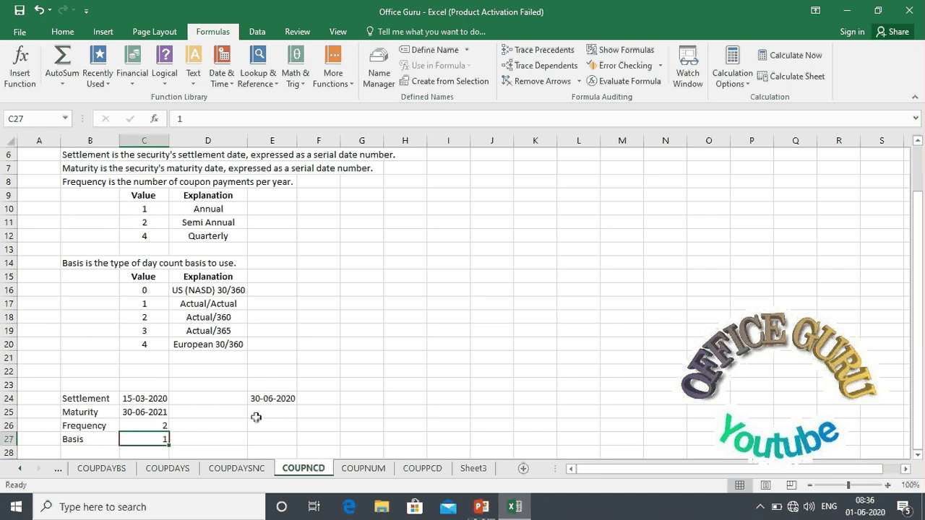
# Try a coupon frequency of 1 in cell C26 and undo the change
pyautogui.press('Up')
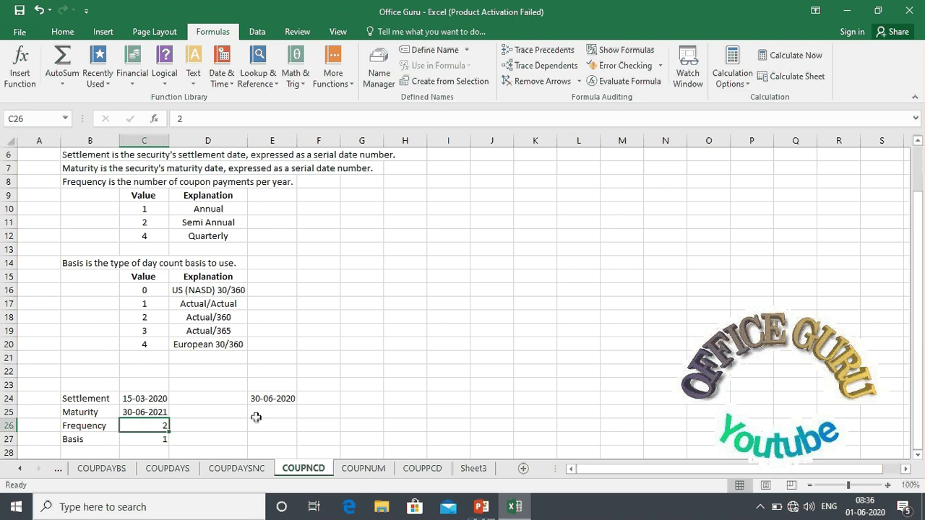
pyautogui.write('1')
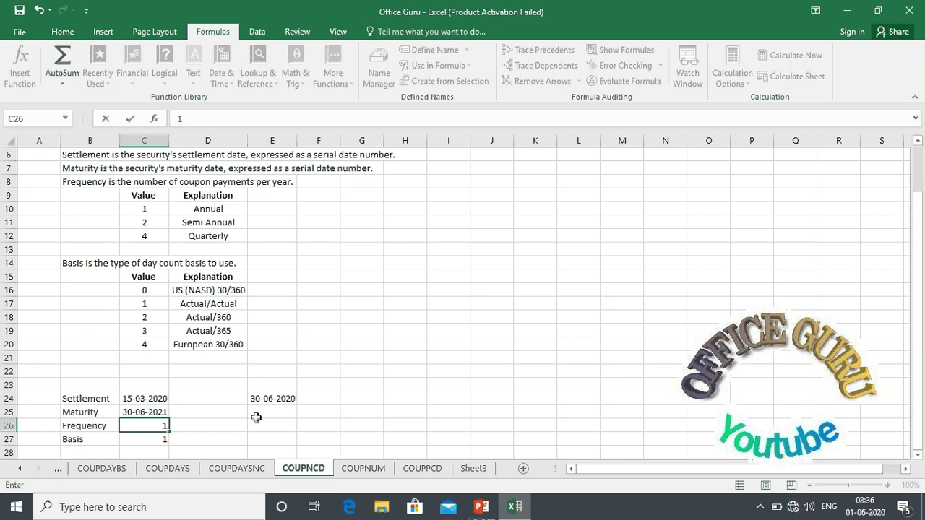
pyautogui.press('Return')
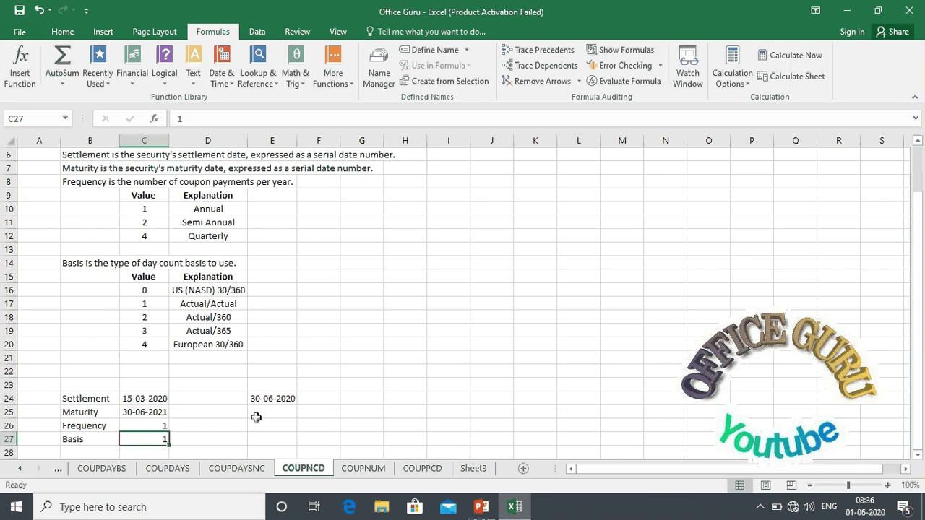
pyautogui.hotkey('ctrl', 'z')
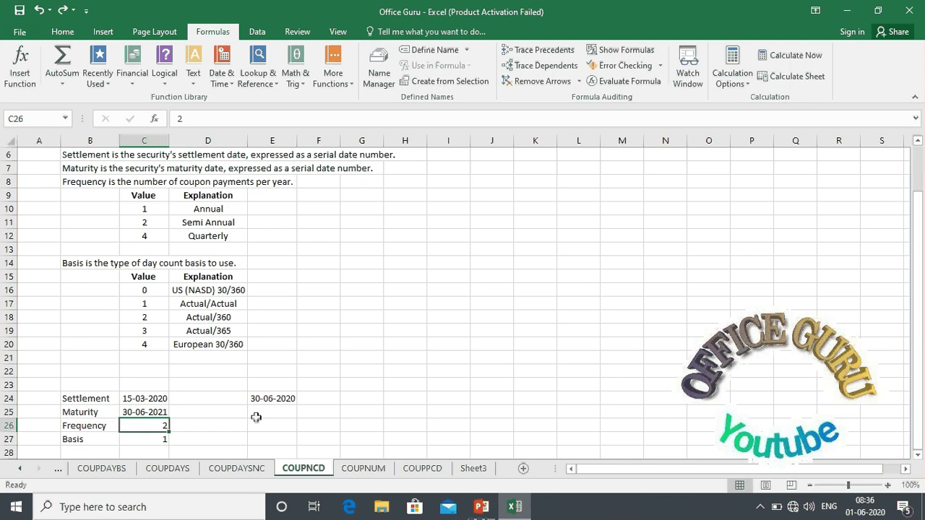
# Try a settlement date of 31-07-2021 in cell C24, past the maturity date, and undo the change
pyautogui.press('Up')
pyautogui.press('Up')
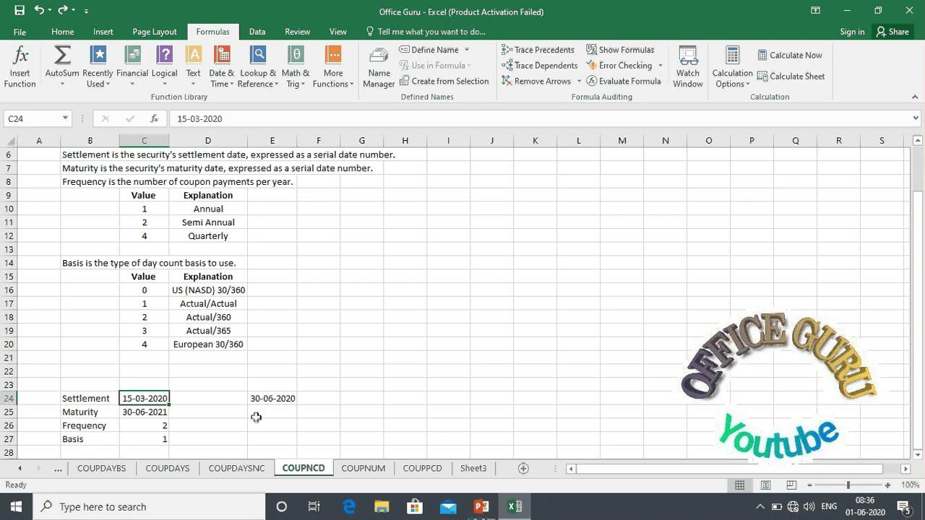
pyautogui.press('Down')
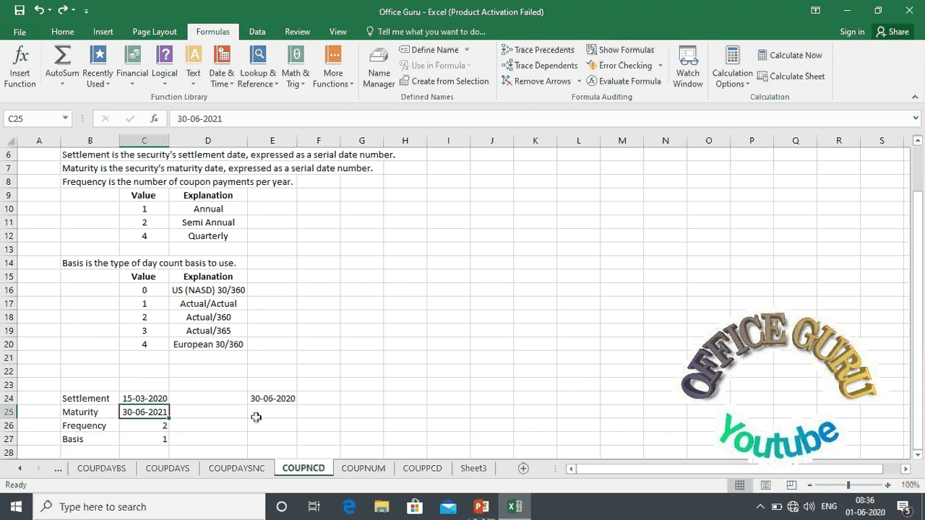
pyautogui.press('Up')
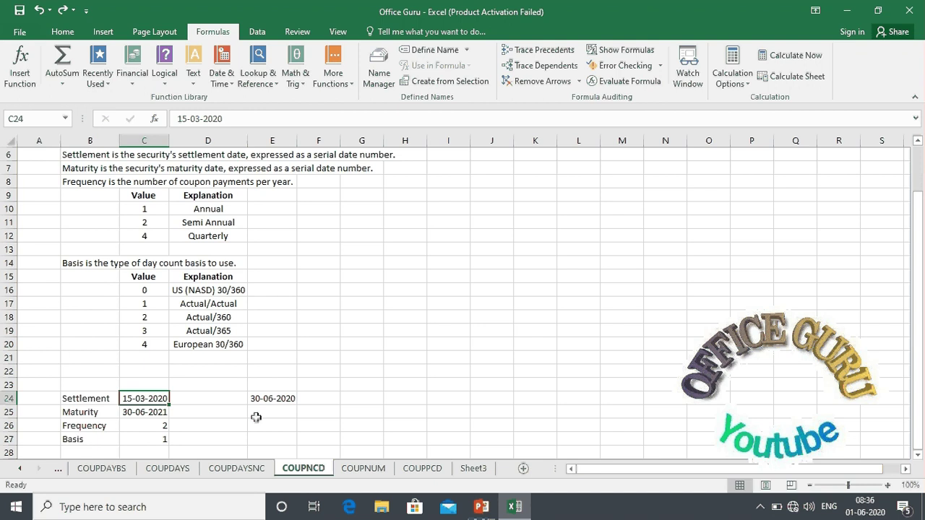
pyautogui.write('31-7-2')
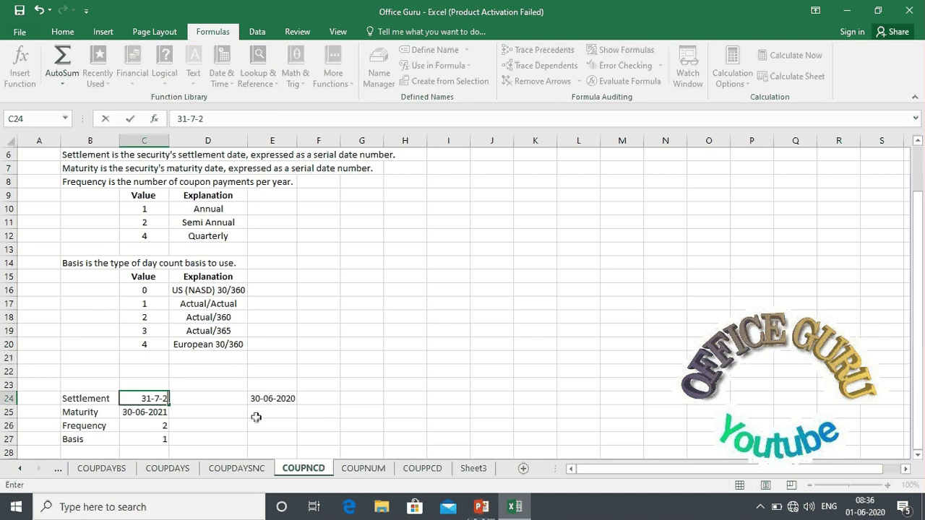
pyautogui.write('1')
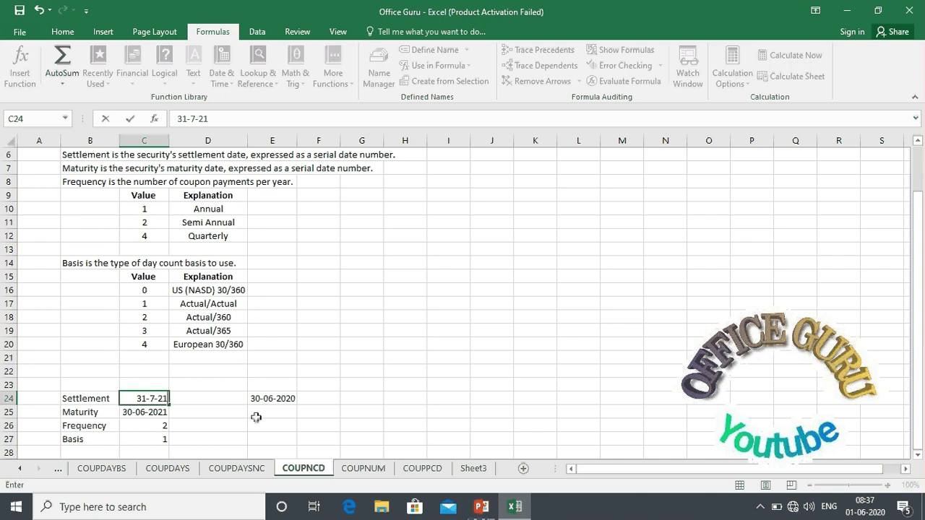
pyautogui.press('Return')
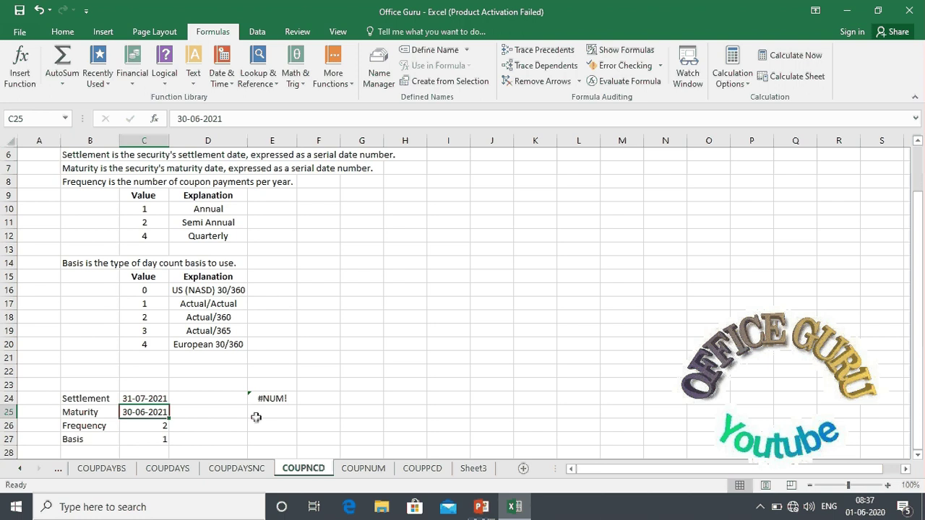
pyautogui.press('Up')
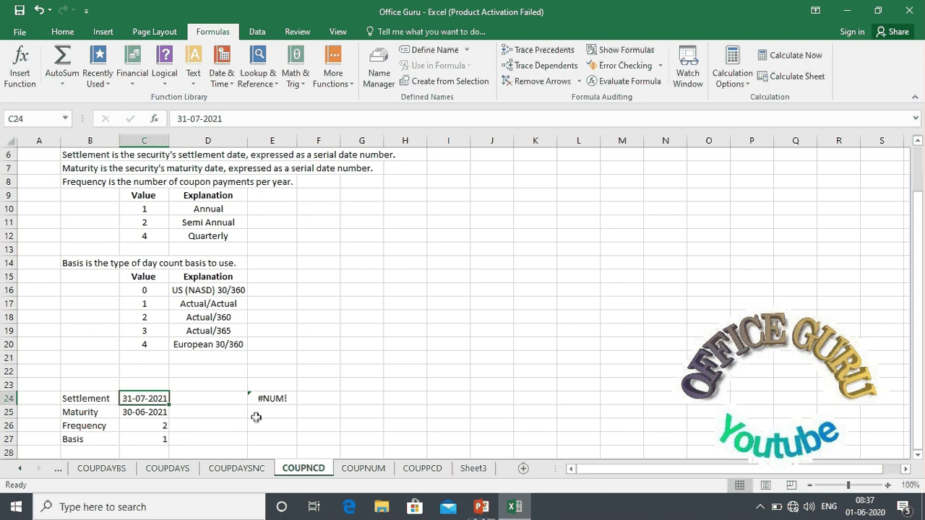
pyautogui.hotkey('ctrl', 'z')
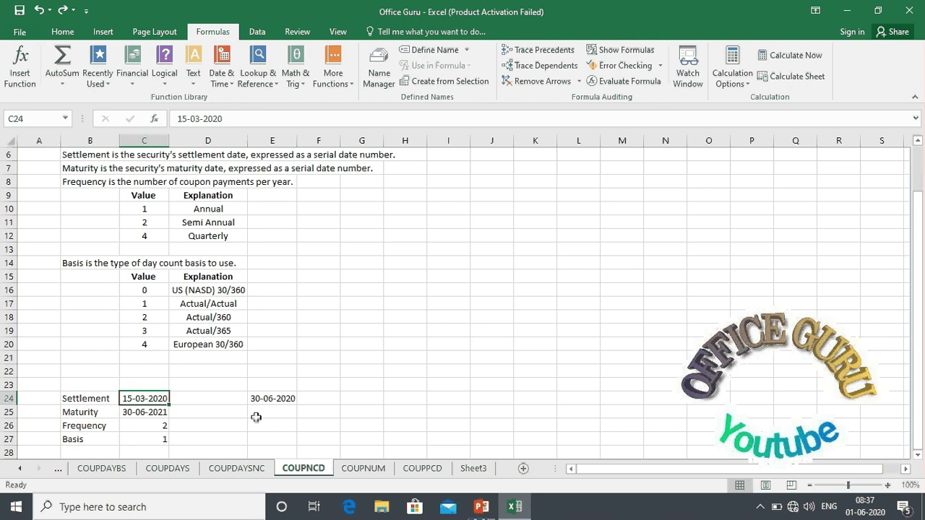
# Switch to the COUPNUM sheet and review the function's description, syntax, and settlement, maturity, frequency and basis explanations
pyautogui.hotkey('ctrl', 'pagedown')
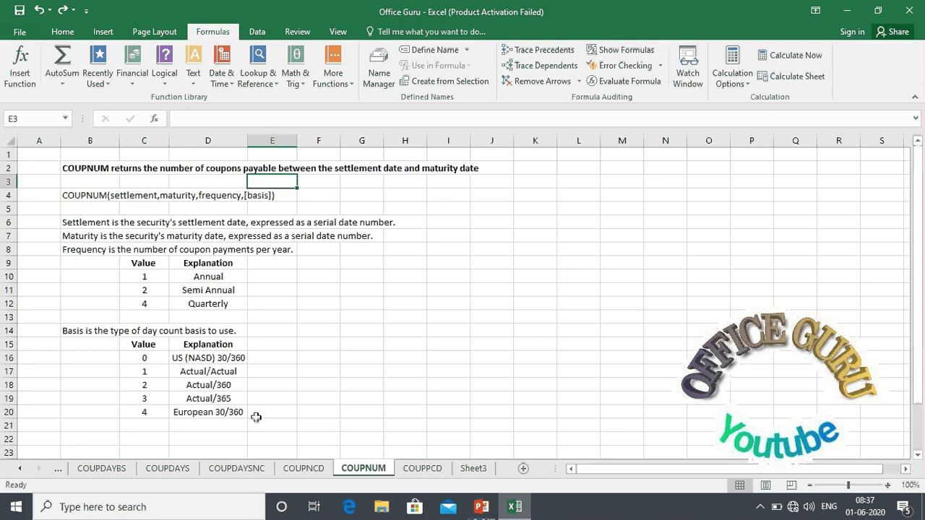
pyautogui.press('Left')
pyautogui.press('Left')
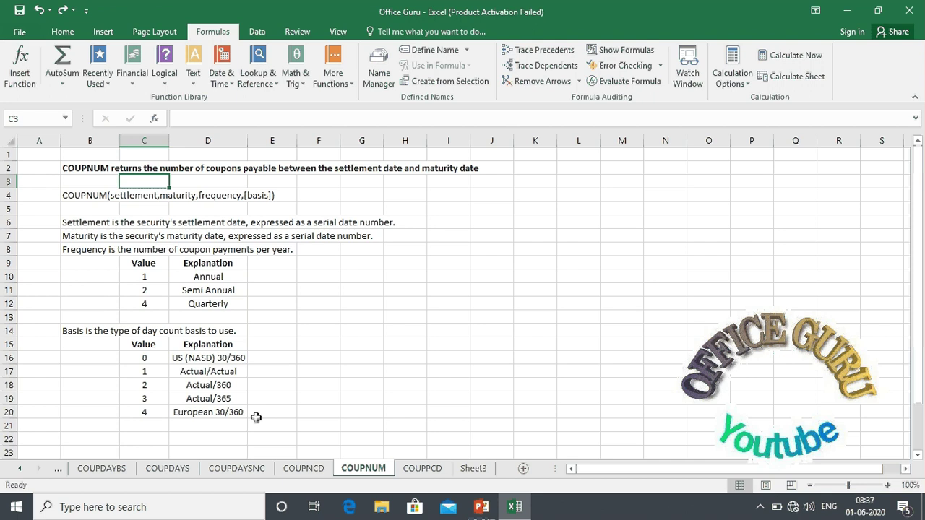
pyautogui.press('Down')
pyautogui.press('Down')
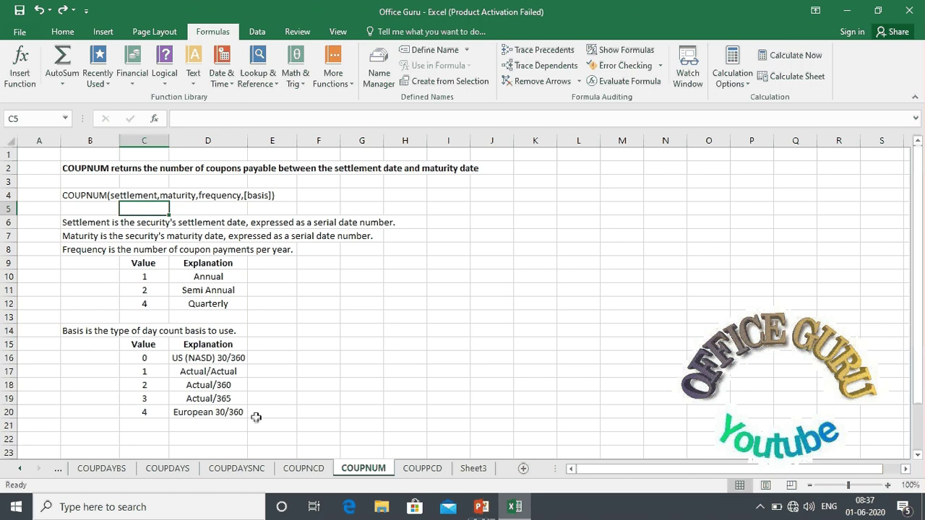
pyautogui.press('Down')
pyautogui.press('Left')
pyautogui.press('Left')
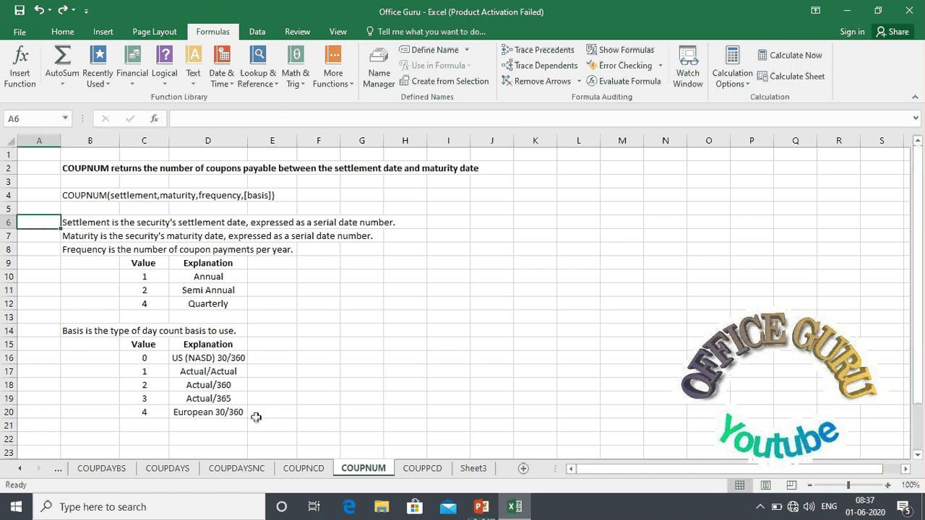
pyautogui.press('Down')
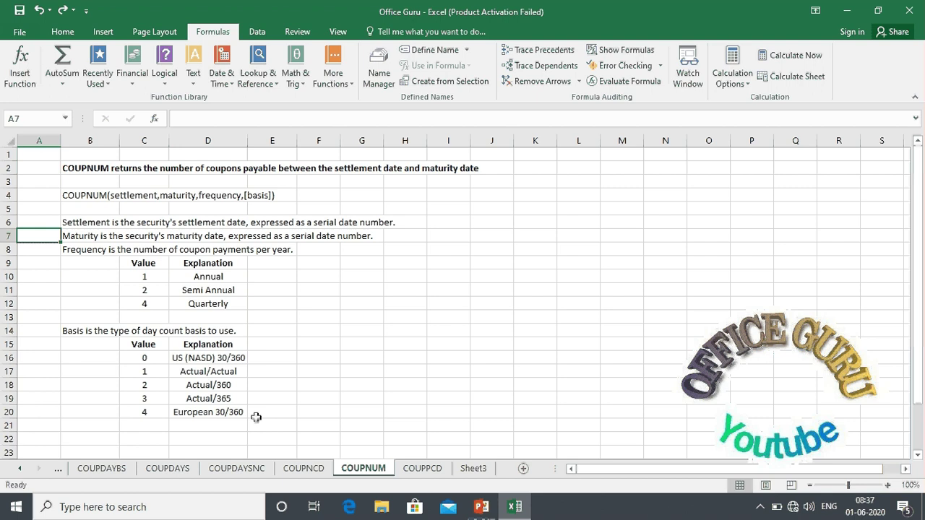
pyautogui.press('Down')
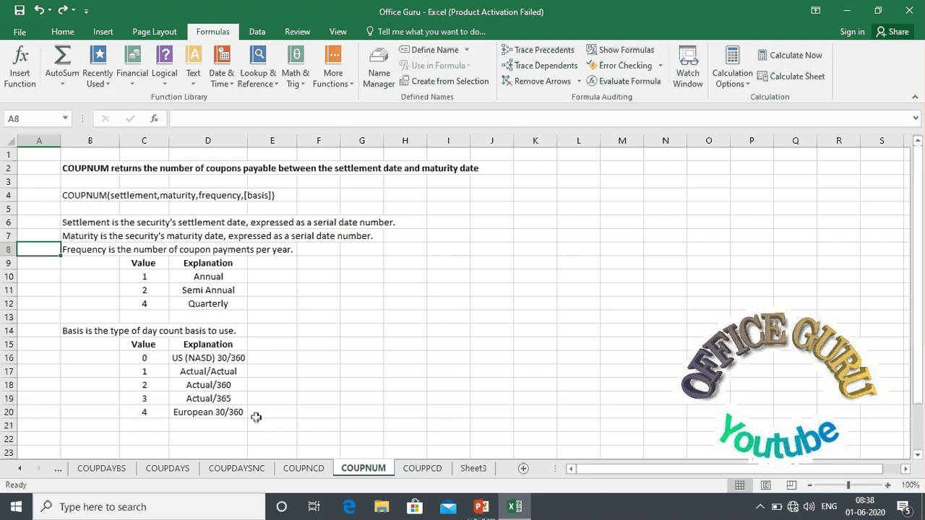
pyautogui.press('Down')
pyautogui.press('Down')
pyautogui.press('Down')
pyautogui.press('Down')
pyautogui.press('Down')
pyautogui.press('Down')
pyautogui.press('Down')
pyautogui.press('Down')
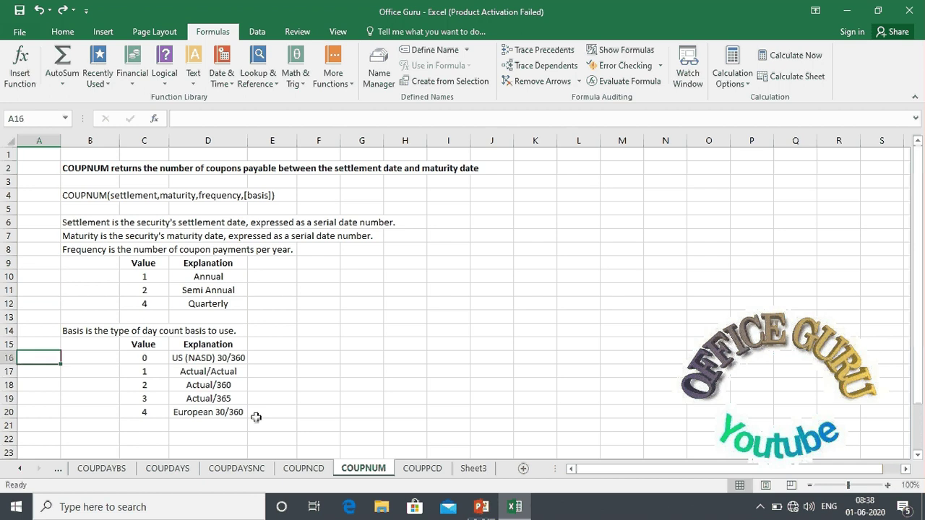
# Examine the COUPNUM example's settlement, maturity, frequency and basis values in rows 24 to 27
pyautogui.press('Down')
pyautogui.press('Down')
pyautogui.press('Down')
pyautogui.press('Down')
pyautogui.press('Down')
pyautogui.press('Down')
pyautogui.press('Down')
pyautogui.press('Down')
pyautogui.press('Down')
pyautogui.press('Down')
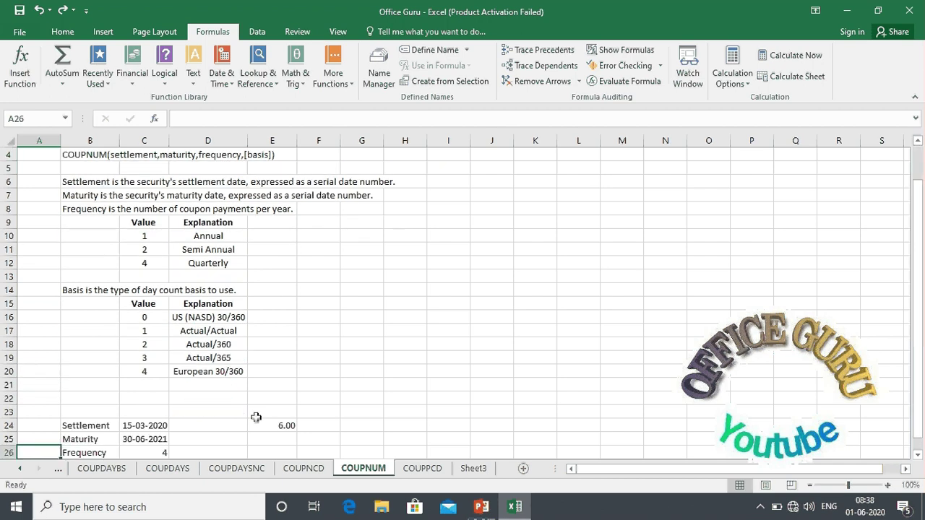
pyautogui.press('Down')
pyautogui.press('Down')
pyautogui.press('Down')
pyautogui.press('Right')
pyautogui.press('Right')
pyautogui.press('Right')
pyautogui.press('Up')
pyautogui.press('Up')
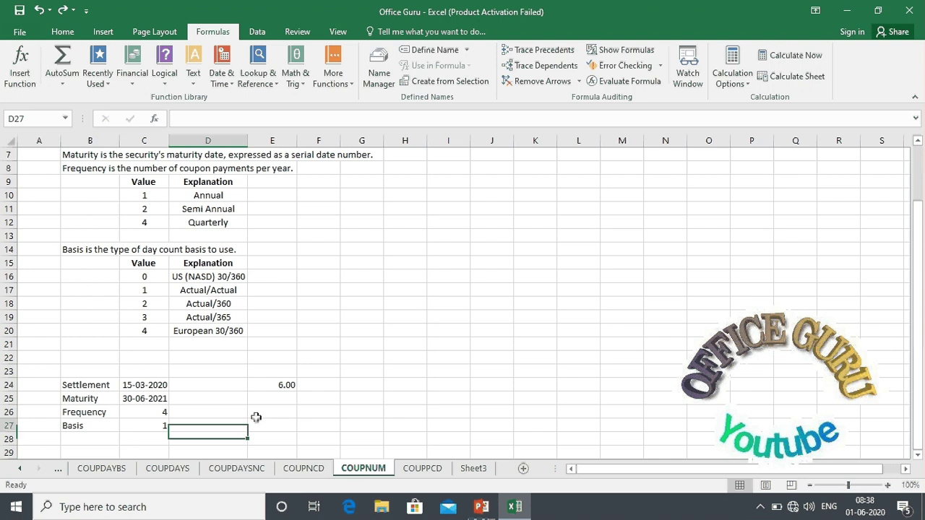
pyautogui.press('Up')
pyautogui.press('Up')
pyautogui.press('Up')
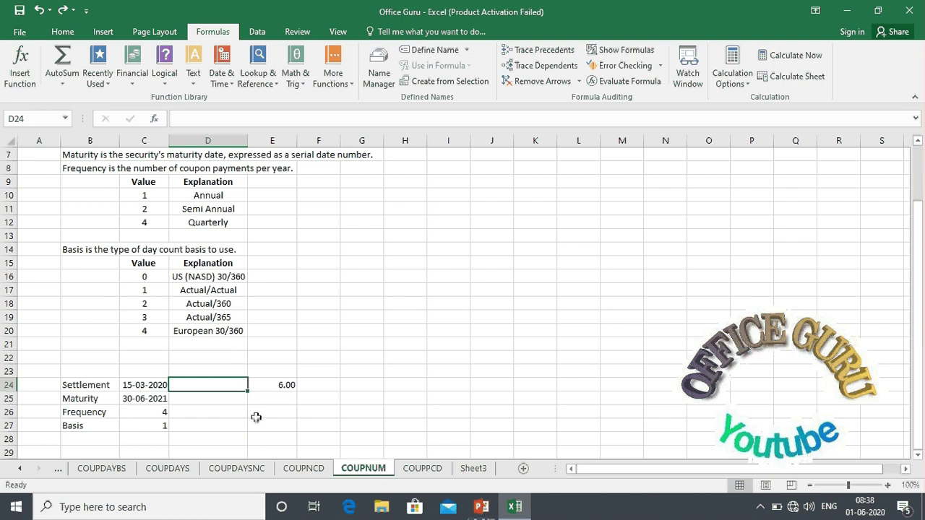
pyautogui.press('Down')
pyautogui.press('Left')
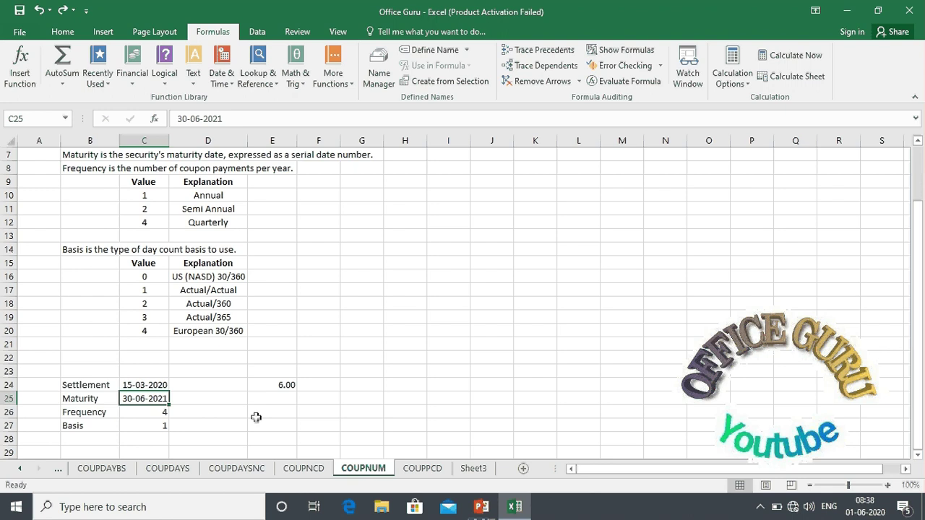
pyautogui.press('Up')
pyautogui.press('Down')
# Re-enter the formula =COUPNUM(C24,C25,C26,C27) in cell E24, referencing the settlement, maturity, frequency and basis cells
pyautogui.press('Right')
pyautogui.press('Right')
pyautogui.press('Up')
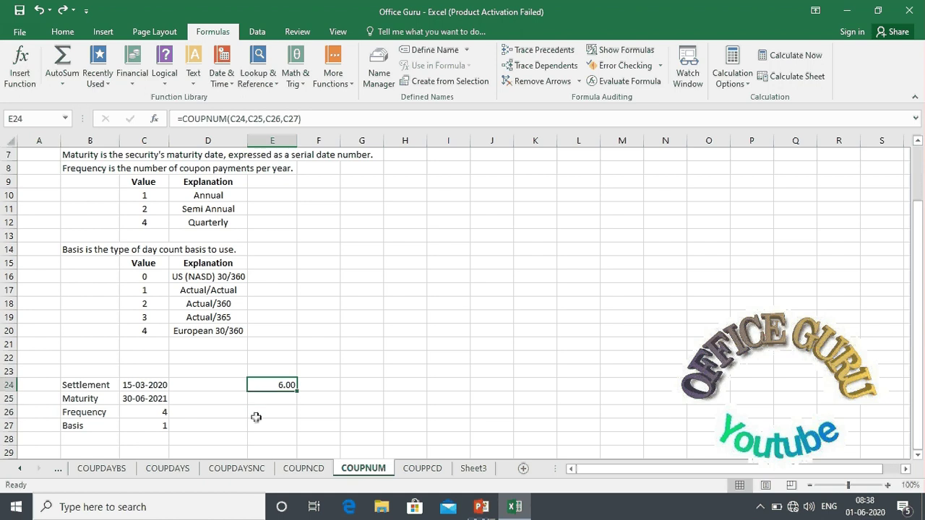
pyautogui.write('=cou')
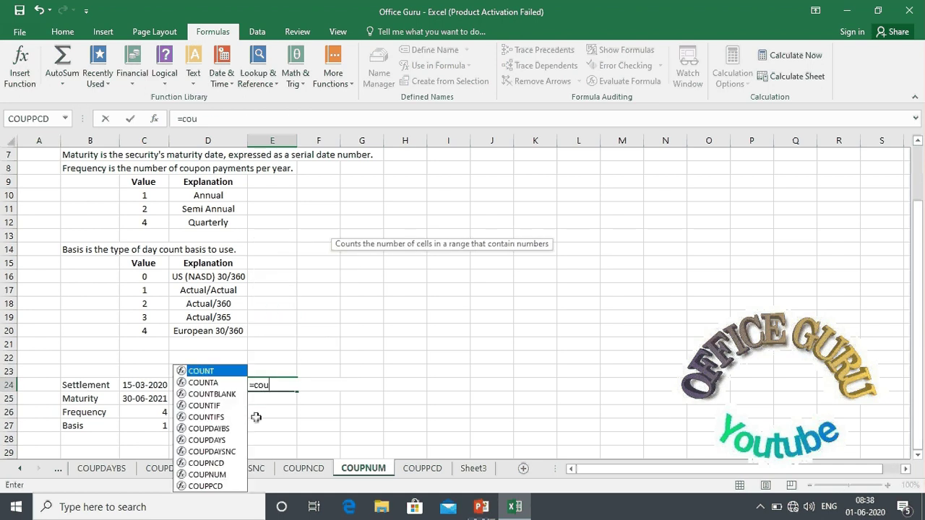
pyautogui.write('pmu')
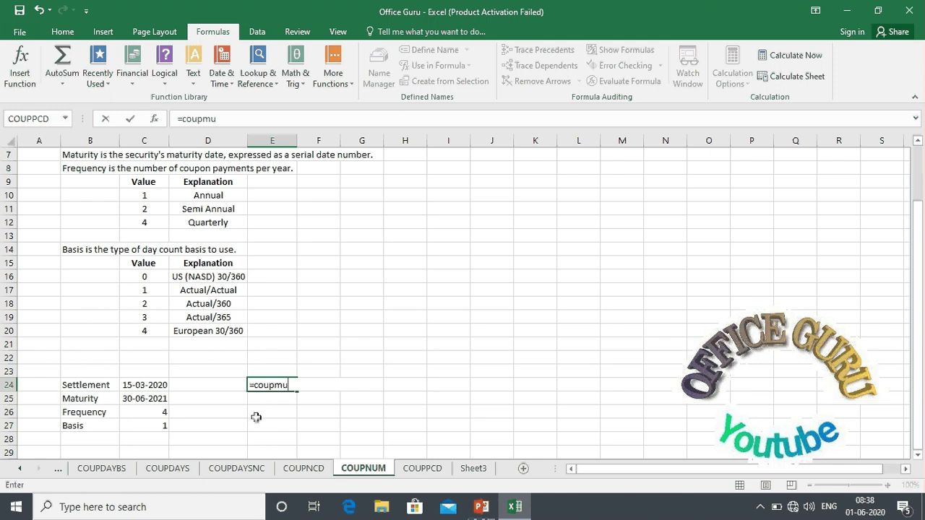
pyautogui.press('BackSpace')
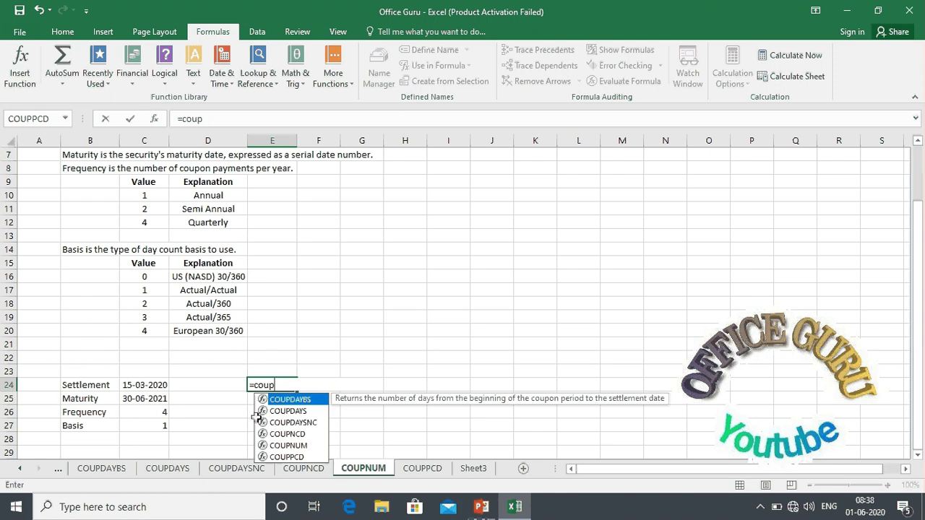
pyautogui.write('num')
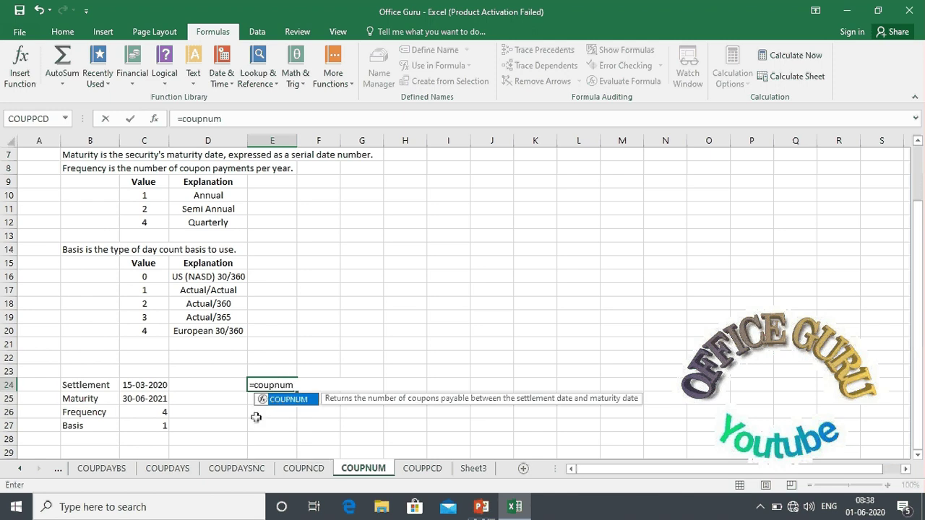
pyautogui.press('Tab')
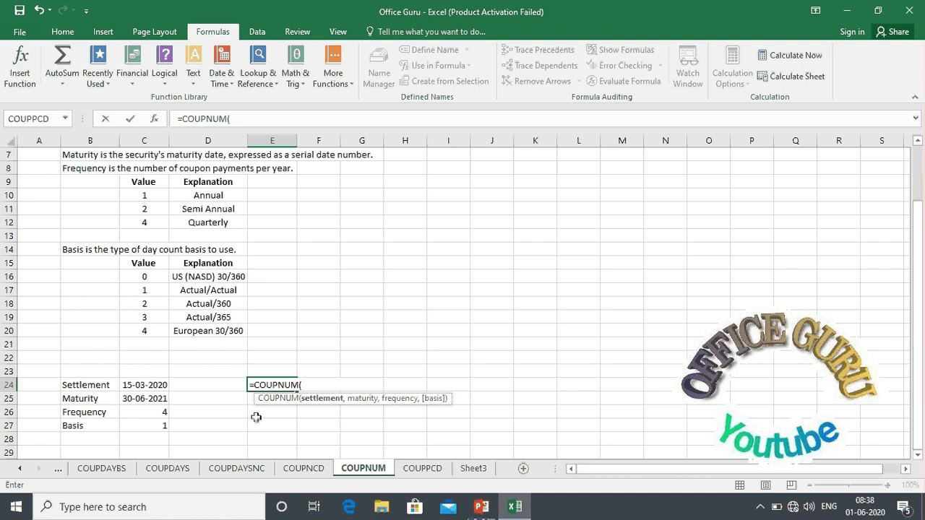
pyautogui.press('Left')
pyautogui.press('Left')
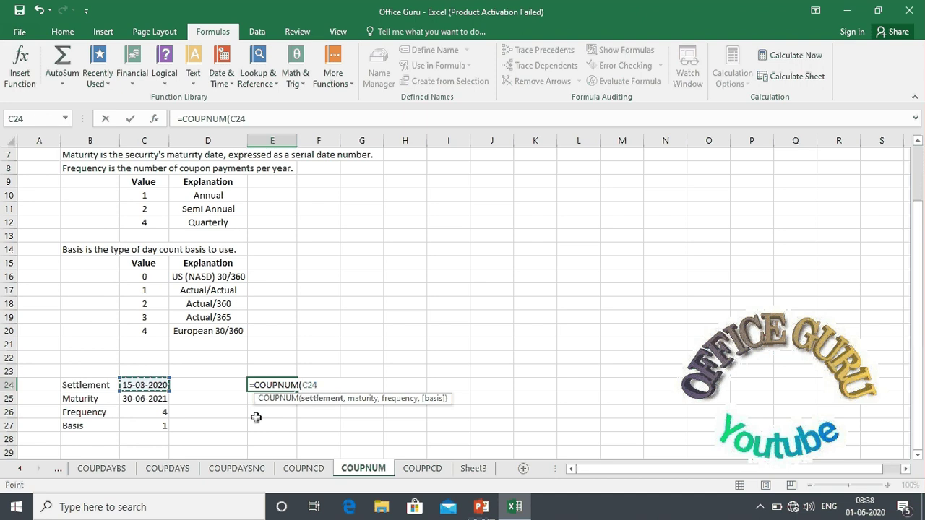
pyautogui.write(',')
pyautogui.click(153, 399)
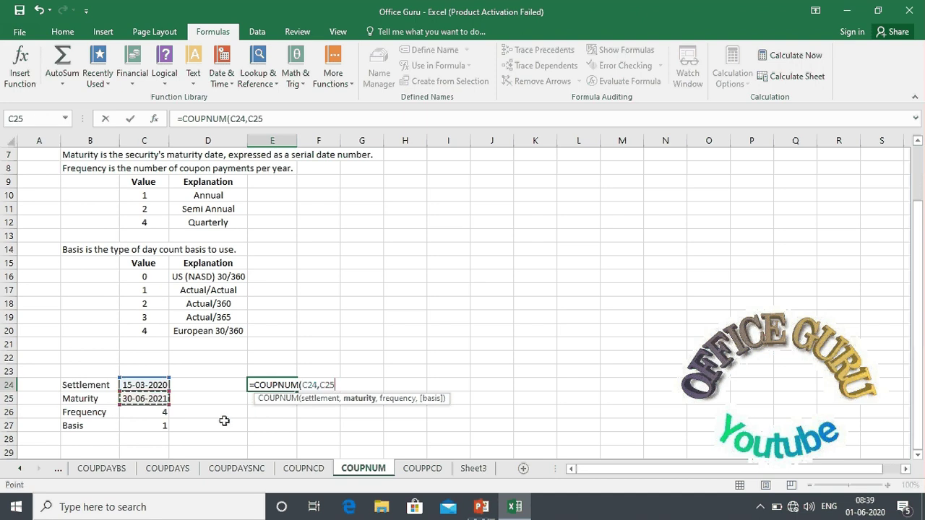
pyautogui.write(',')
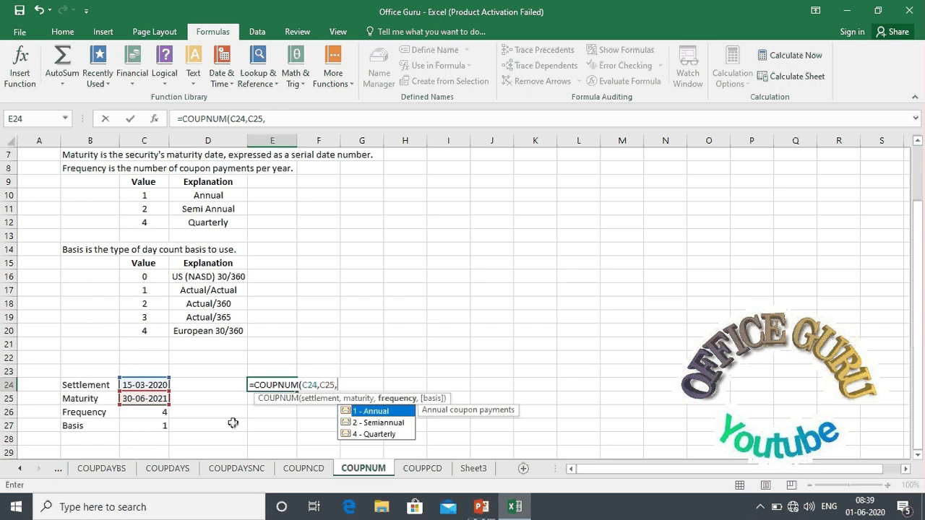
pyautogui.click(151, 411)
pyautogui.write(',')
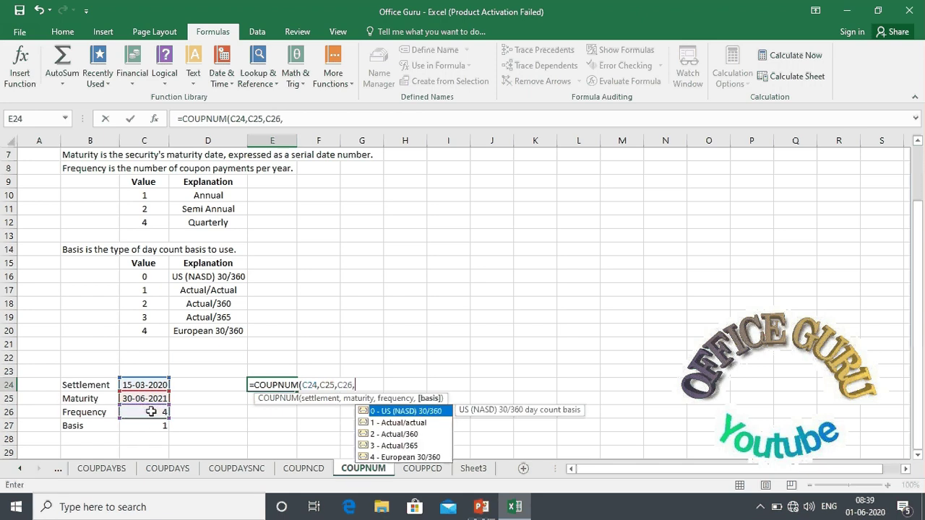
pyautogui.click(151, 428)
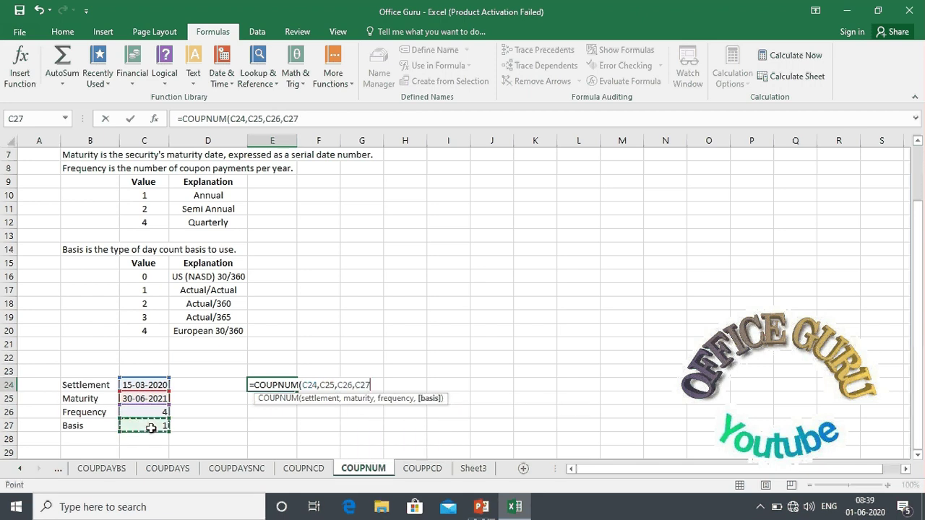
pyautogui.press('Return')
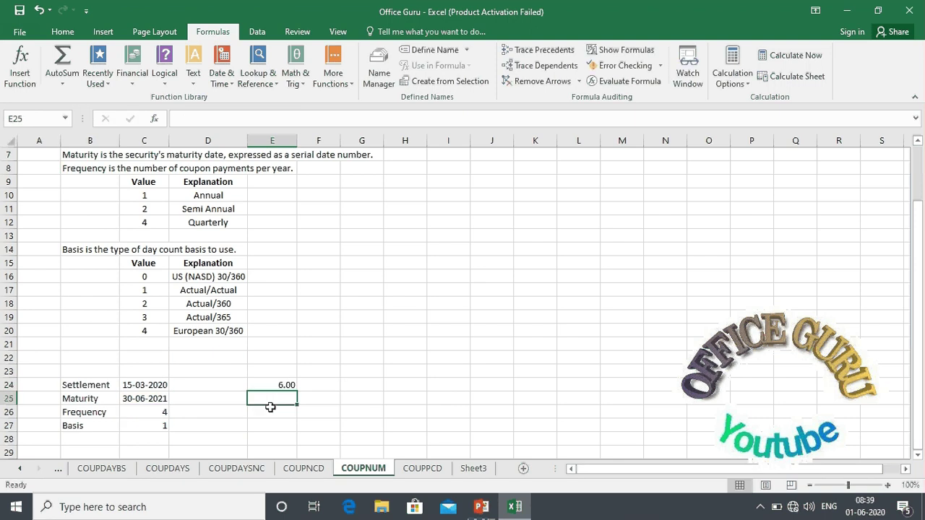
# Try a semi-annual frequency of 2 in cell C26 and check the COUPNUM result in cell E24
pyautogui.press('Up')
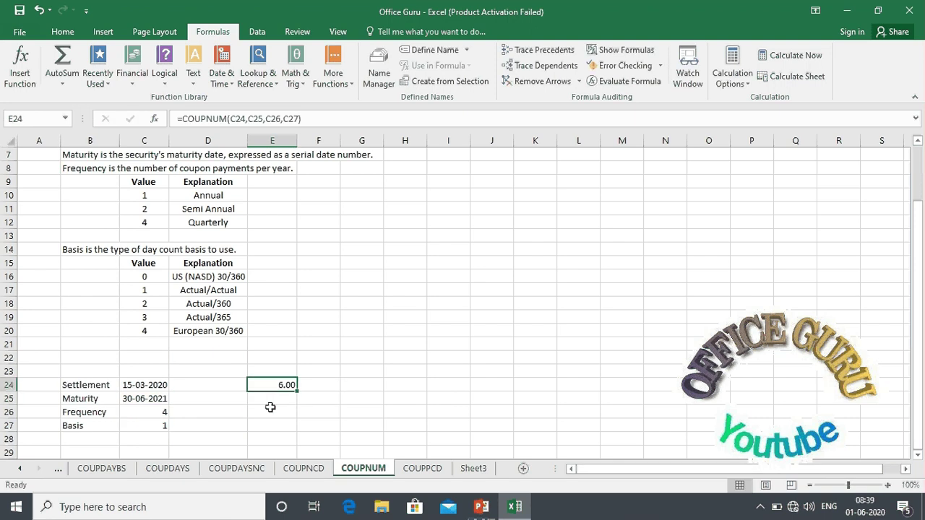
pyautogui.press('Left')
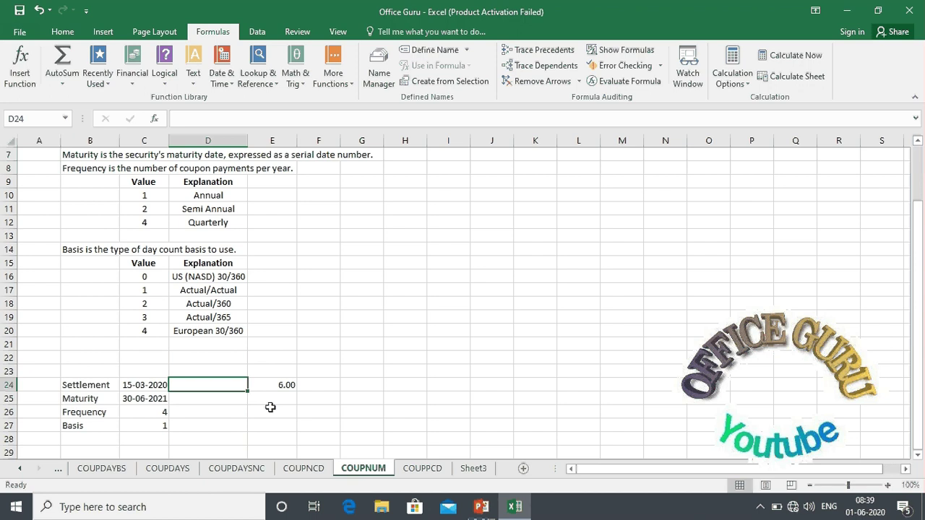
pyautogui.press('Down')
pyautogui.press('Down')
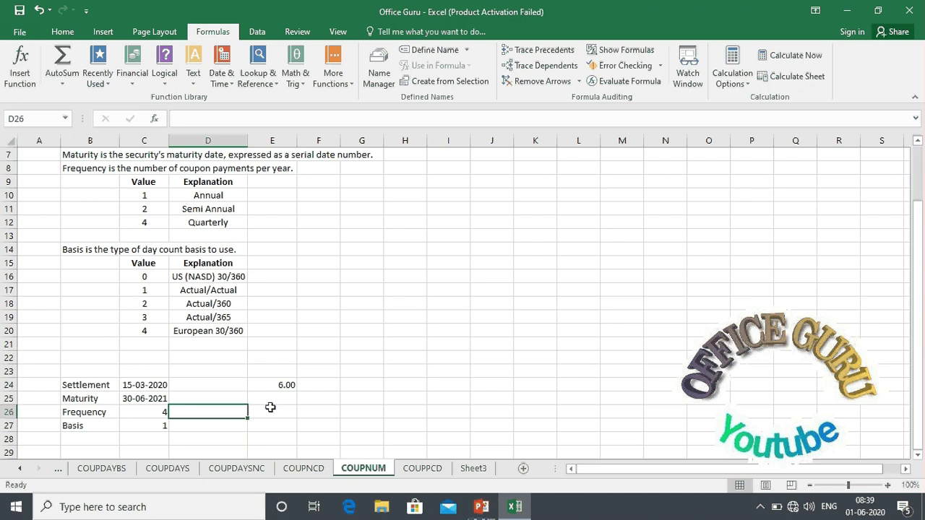
pyautogui.press('Left')
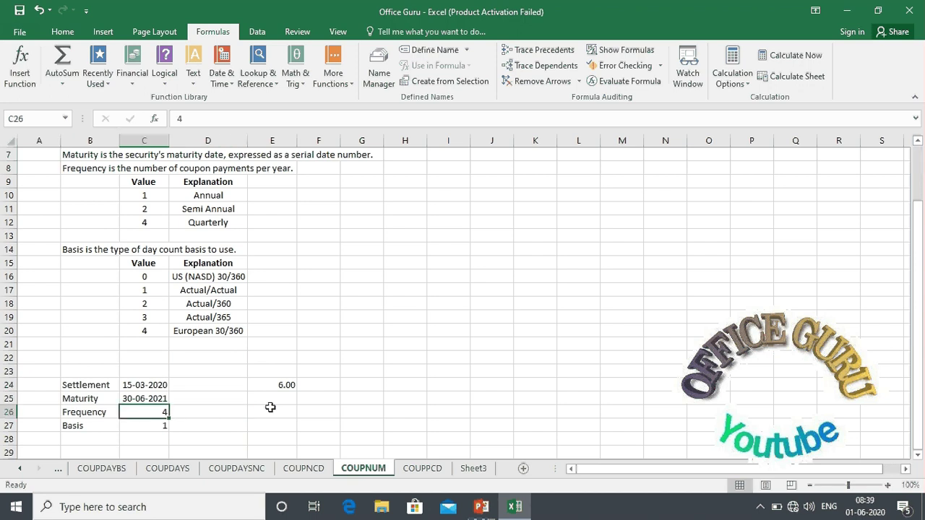
pyautogui.write('2')
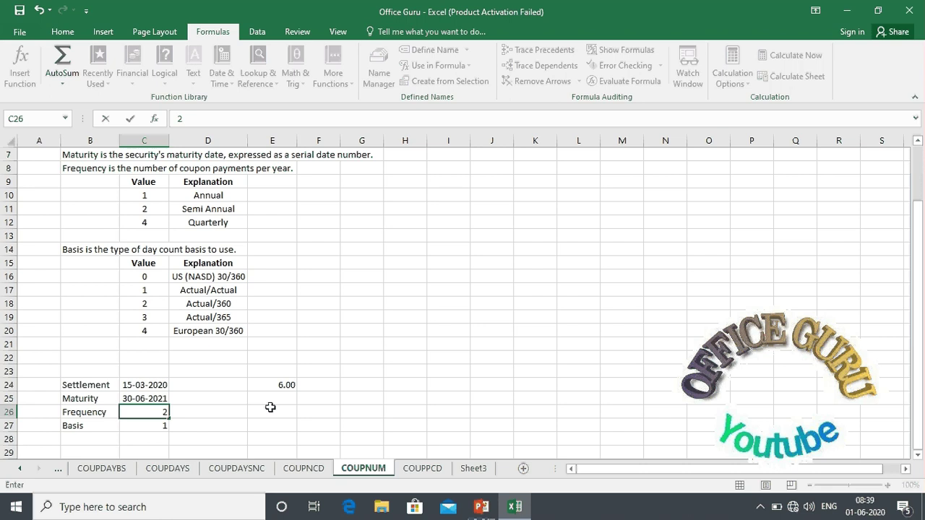
pyautogui.press('Return')
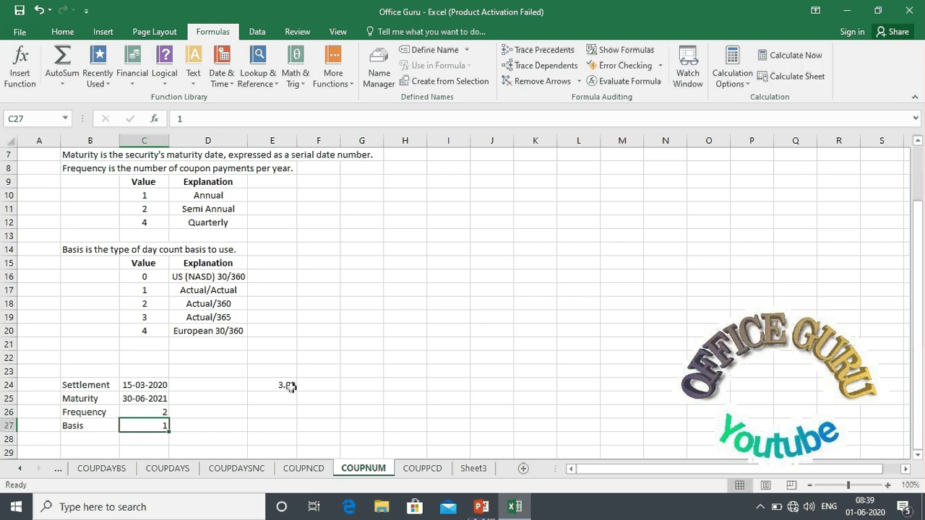
pyautogui.click(289, 384)
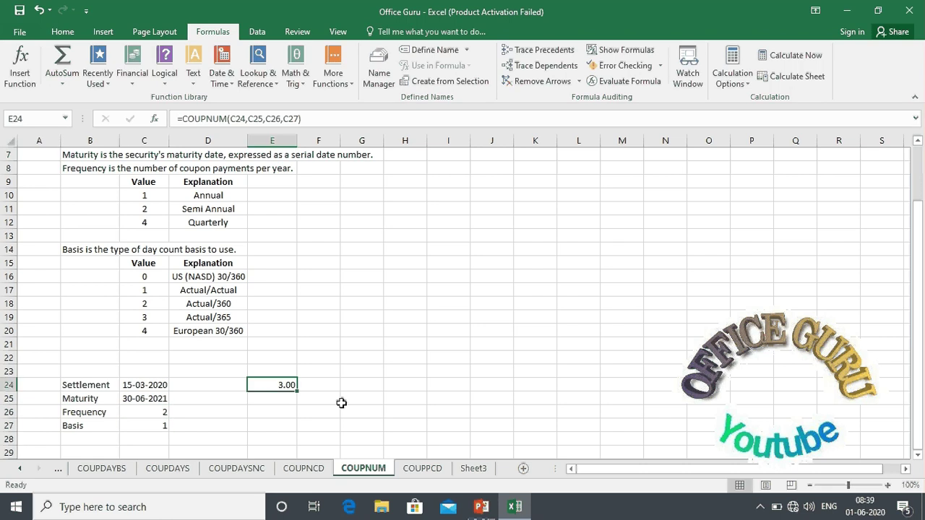
# Try an annual frequency of 1 in cell C26, and undo the frequency changes
pyautogui.click(160, 412)
pyautogui.write('1')
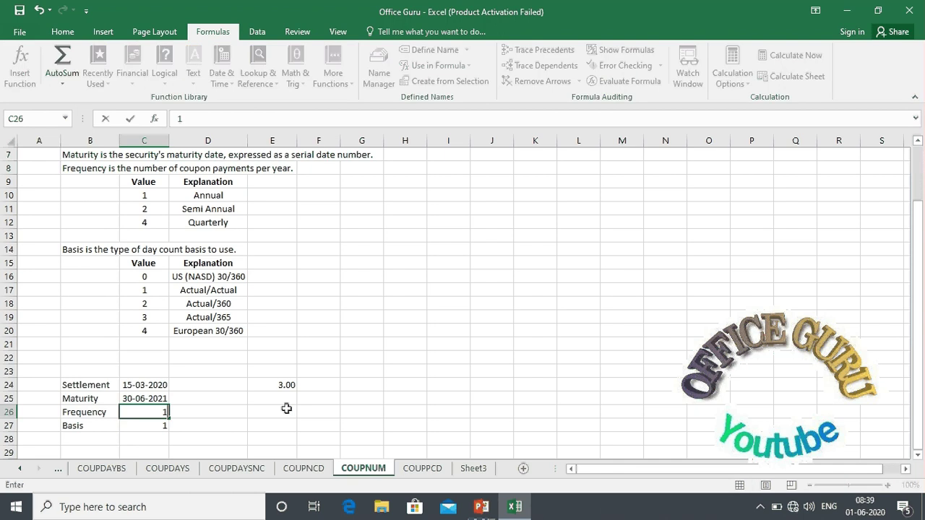
pyautogui.press('Return')
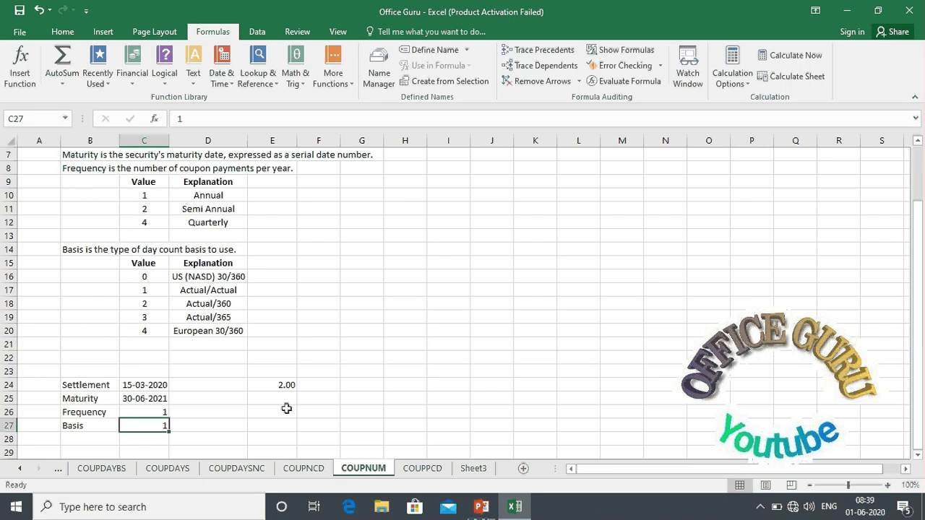
pyautogui.press('Up')
pyautogui.hotkey('ctrl', 'z')
pyautogui.press('Up')
pyautogui.press('Right')
pyautogui.press('Up')
pyautogui.press('Up')
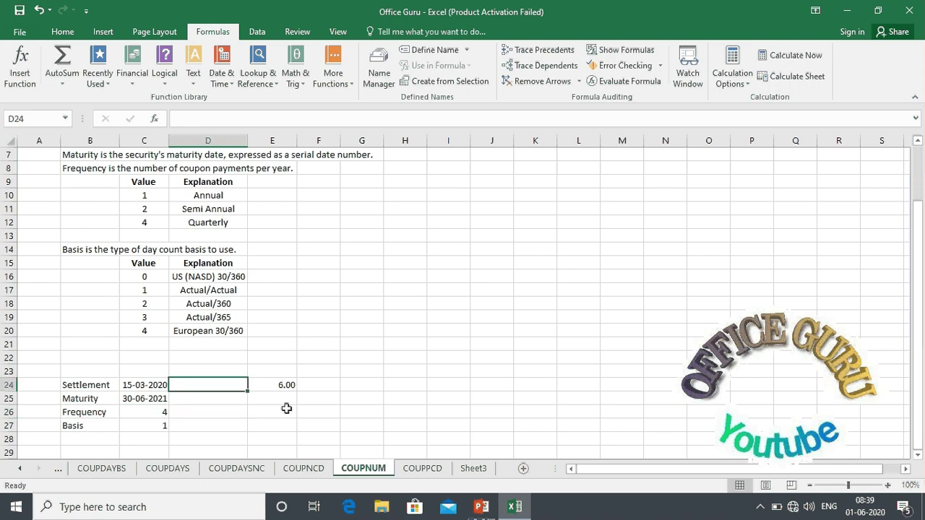
# Switch to the COUPPCD sheet and review the function's description, syntax, and settlement, maturity, frequency and basis explanations
pyautogui.hotkey('ctrl', 'pagedown')
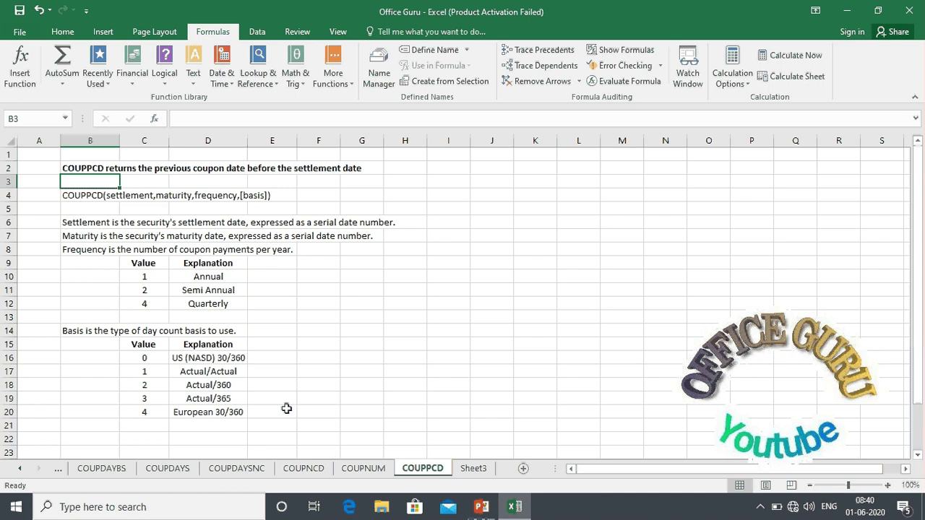
pyautogui.press('Down')
pyautogui.press('Down')
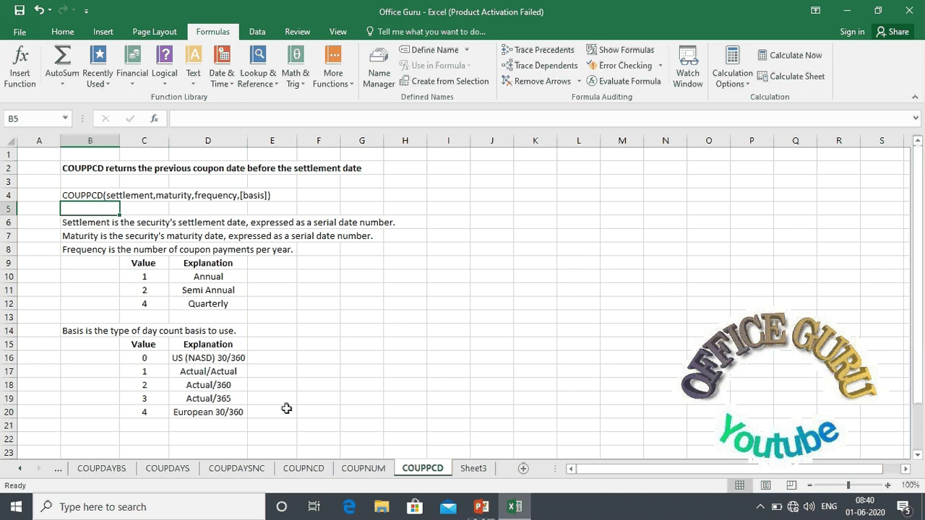
pyautogui.press('Down')
pyautogui.press('Down')
pyautogui.press('Down')
pyautogui.press('Down')
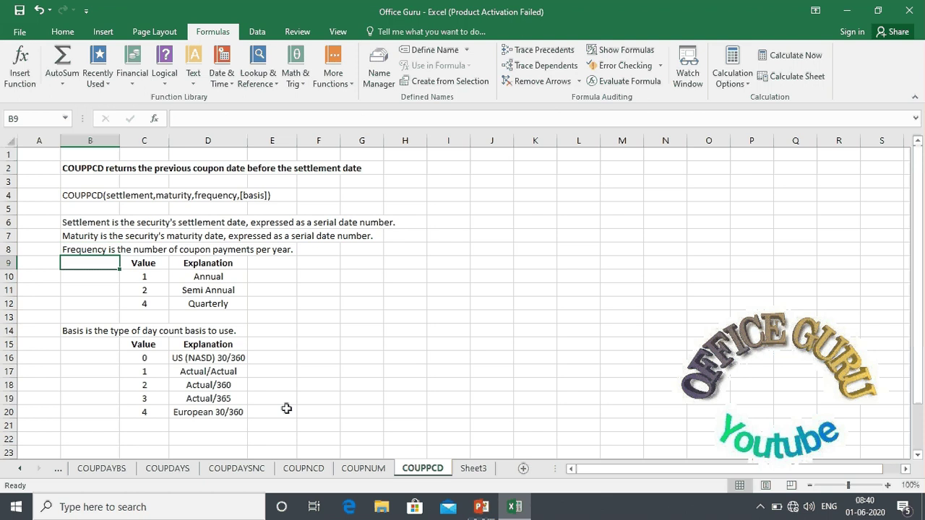
pyautogui.press('Down')
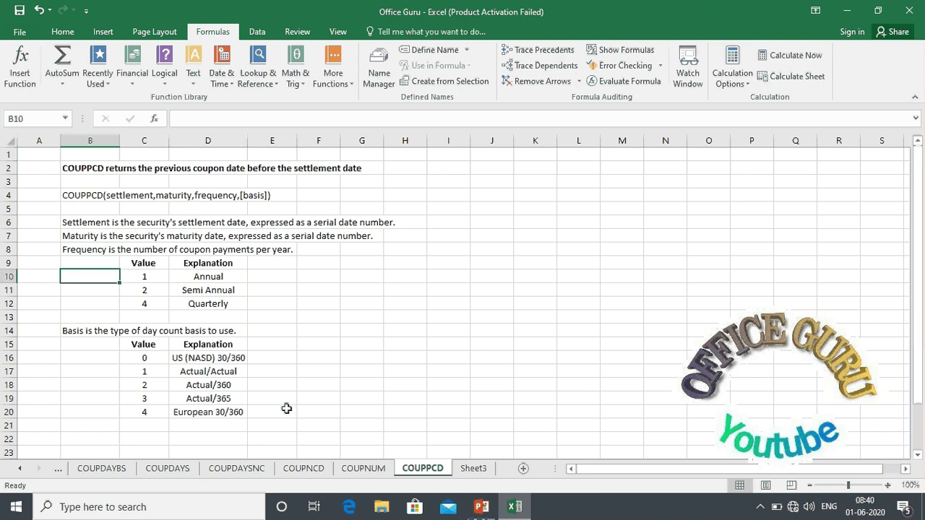
pyautogui.press('Down')
pyautogui.press('Down')
pyautogui.press('Down')
pyautogui.press('Down')
pyautogui.press('Down')
pyautogui.press('Down')
pyautogui.press('Down')
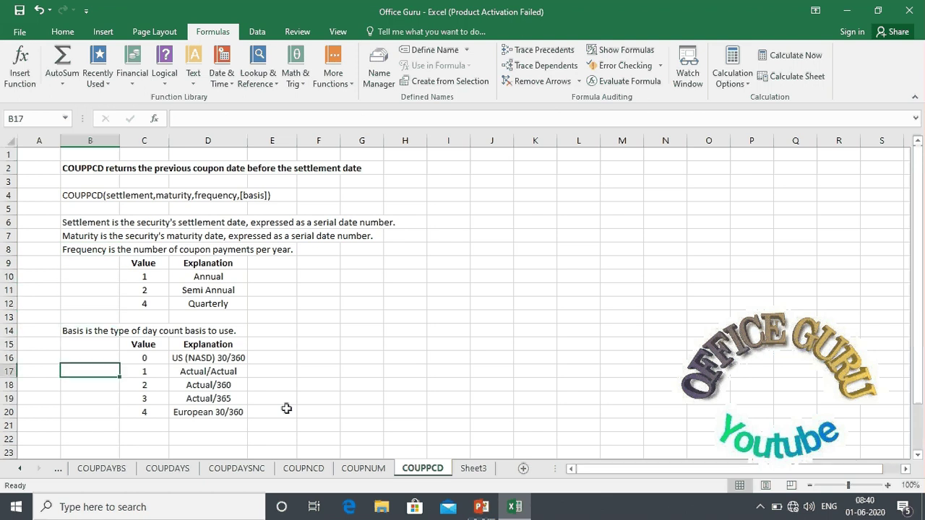
pyautogui.press('Down')
pyautogui.press('Down')
pyautogui.press('Down')
# Examine the COUPPCD example's settlement, maturity, frequency and basis values in rows 24 to 27
pyautogui.press('Down')
pyautogui.press('Down')
pyautogui.press('Down')
pyautogui.press('Down')
pyautogui.press('Down')
pyautogui.press('Down')
pyautogui.press('Down')
pyautogui.press('Down')
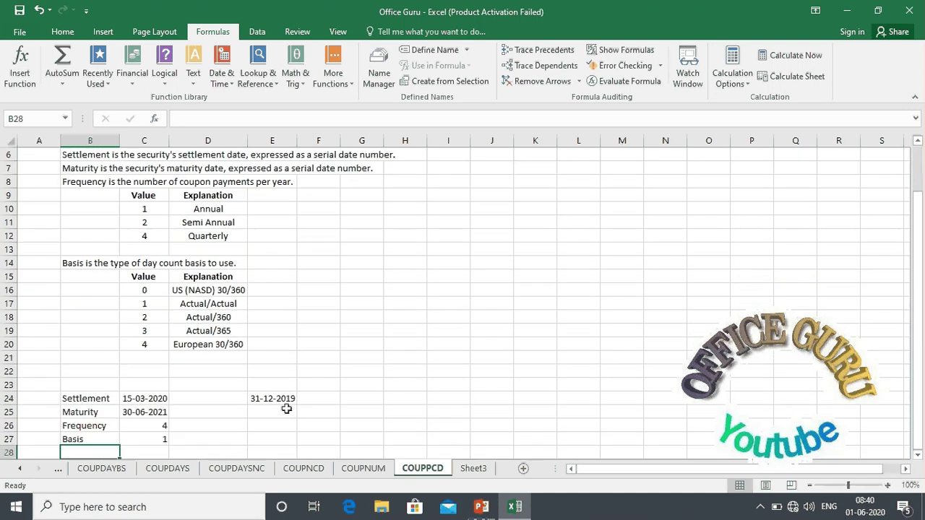
pyautogui.press('Right')
pyautogui.press('Right')
pyautogui.press('Right')
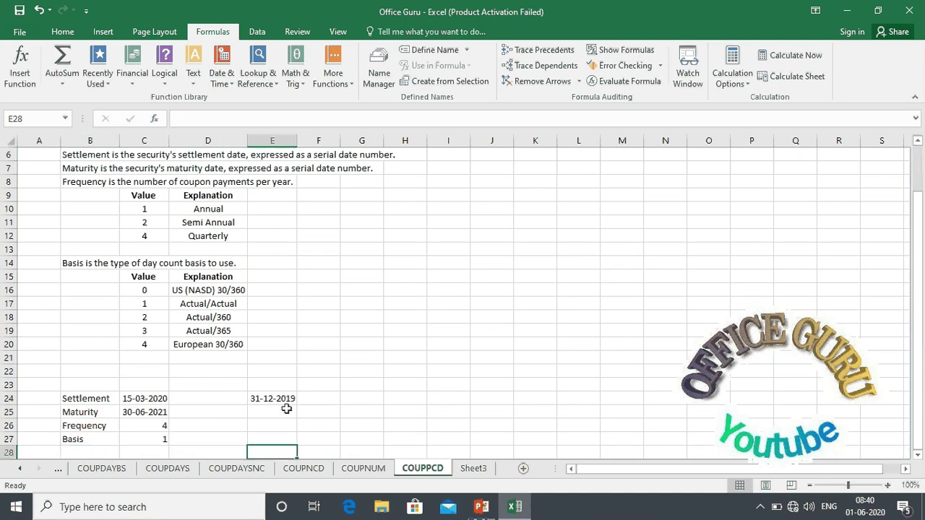
pyautogui.press('Left')
pyautogui.press('Up')
pyautogui.press('Up')
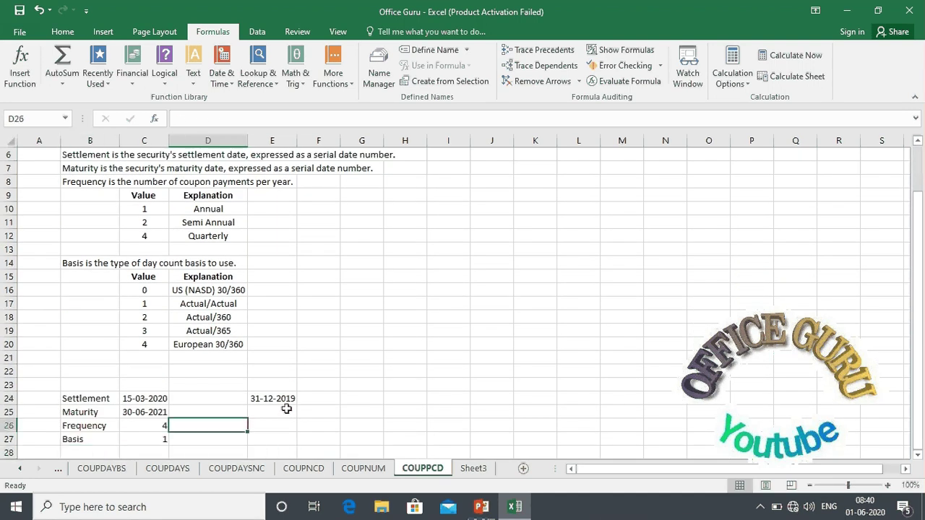
pyautogui.press('Up')
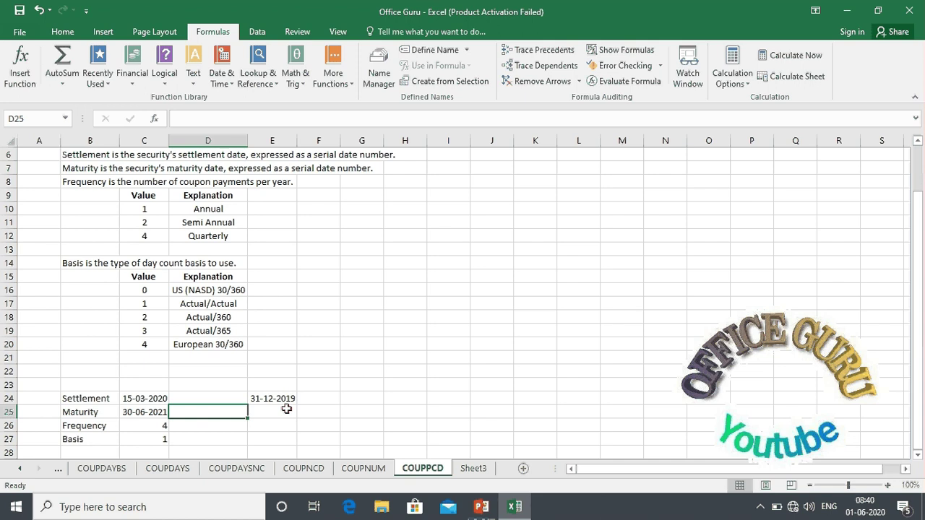
pyautogui.press('Up')
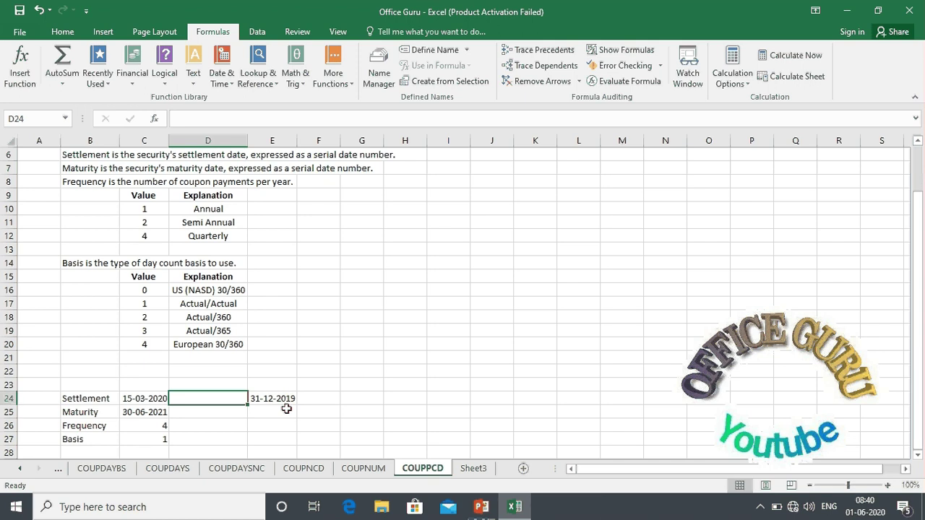
# Re-enter the formula =COUPPCD(C24,C25,C26,C27) in cell E24, referencing the settlement, maturity, frequency and basis cells
pyautogui.press('Right')
pyautogui.write('=')
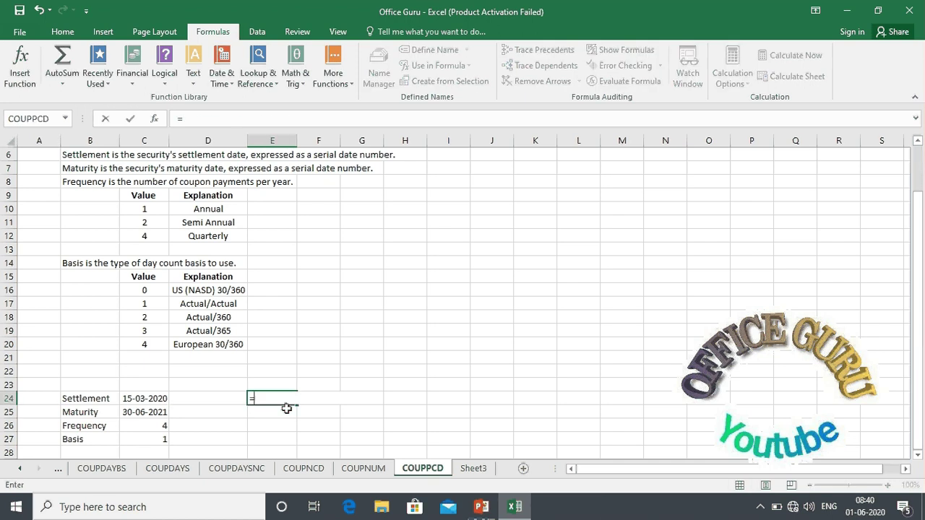
pyautogui.write('coupp')
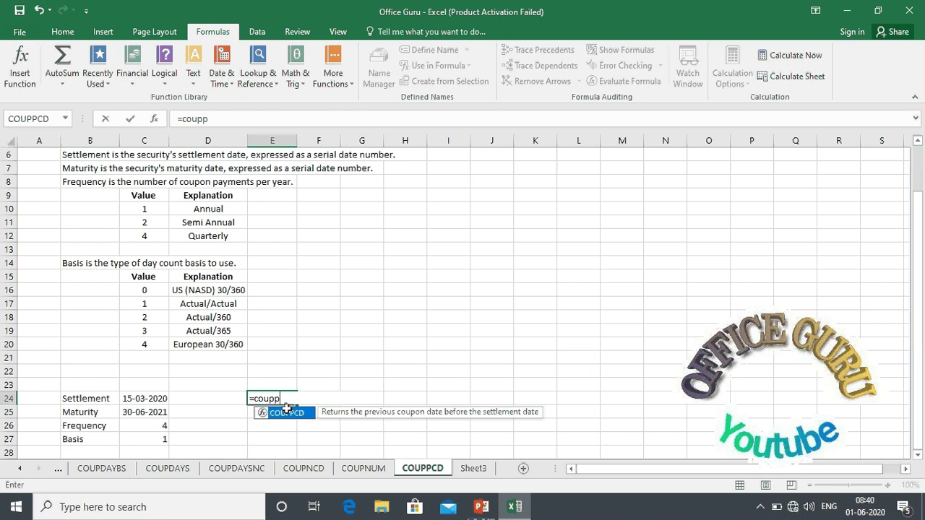
pyautogui.write('cd')
pyautogui.doubleClick(287, 411)
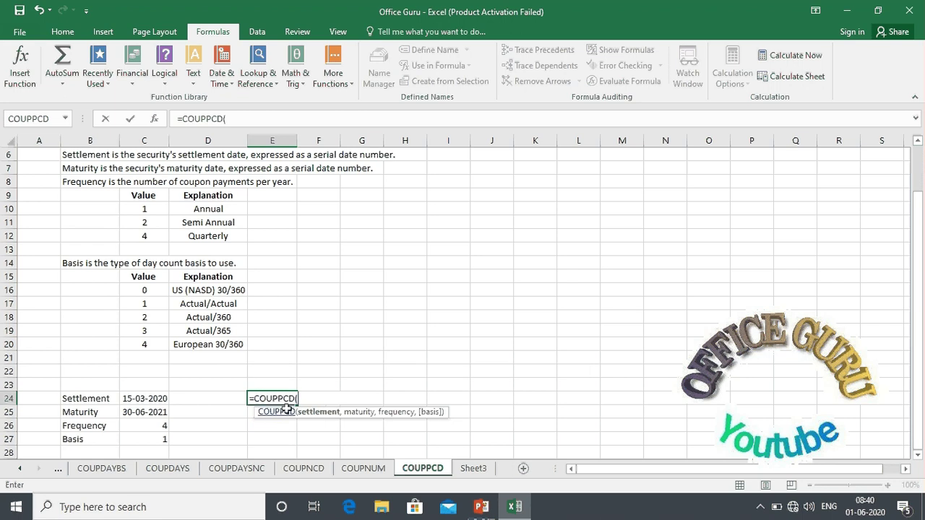
pyautogui.click(159, 398)
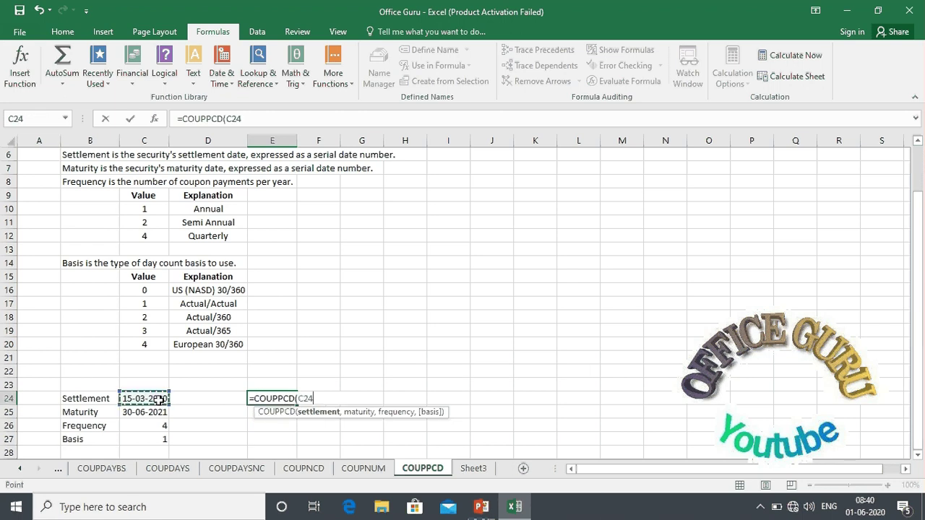
pyautogui.write(',')
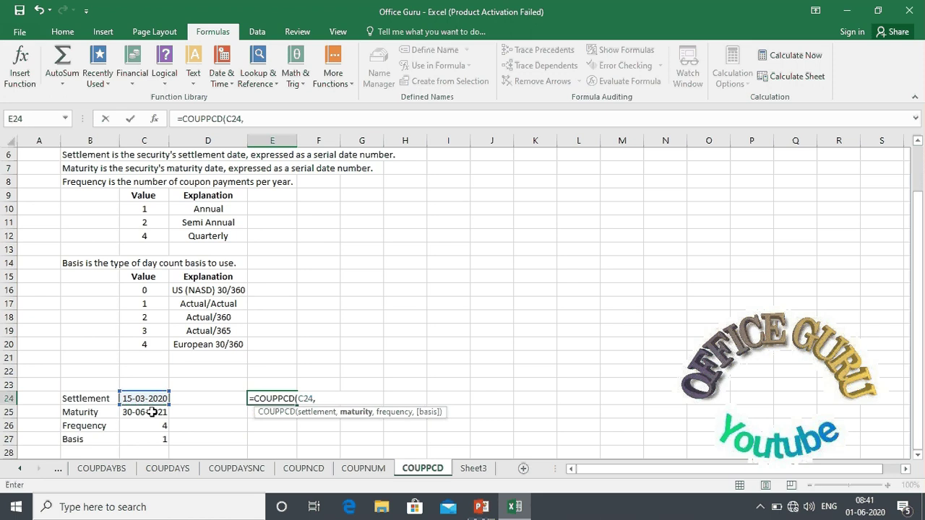
pyautogui.click(153, 411)
pyautogui.write(',')
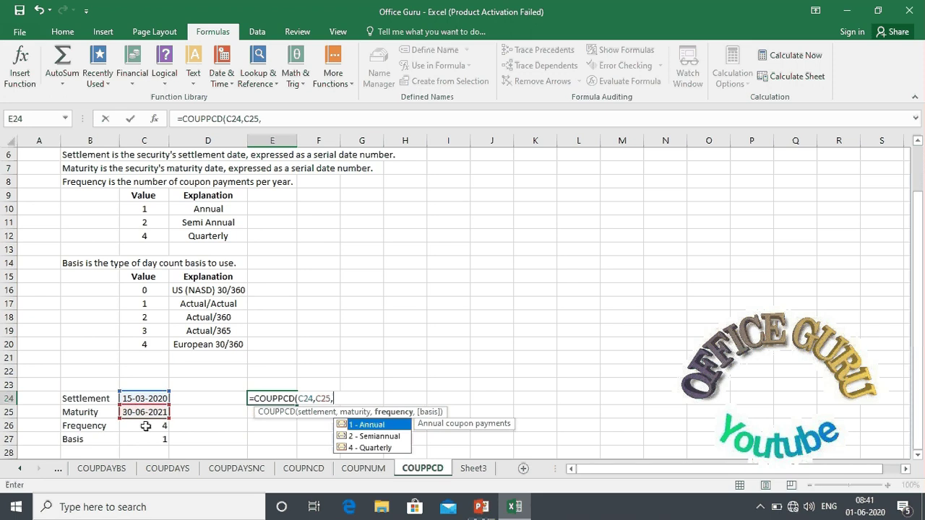
pyautogui.click(145, 426)
pyautogui.write(',')
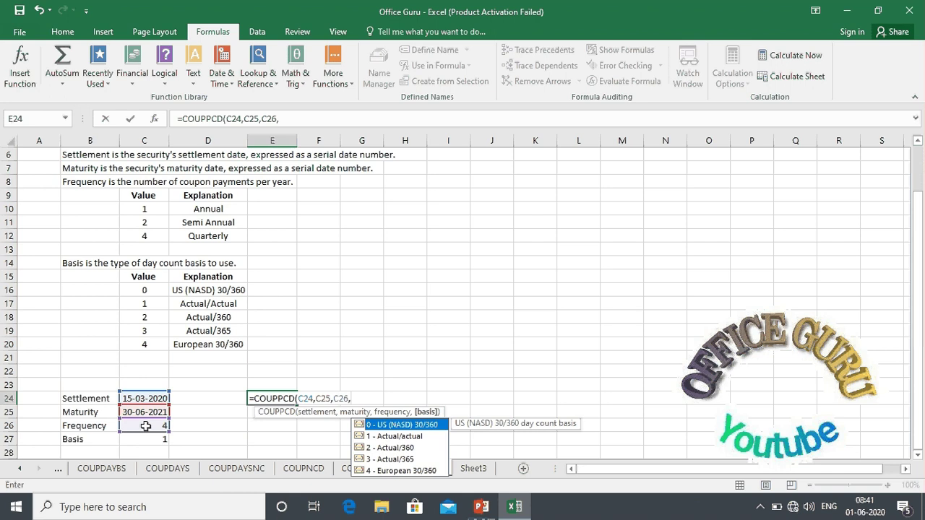
pyautogui.click(144, 439)
pyautogui.press('Return')
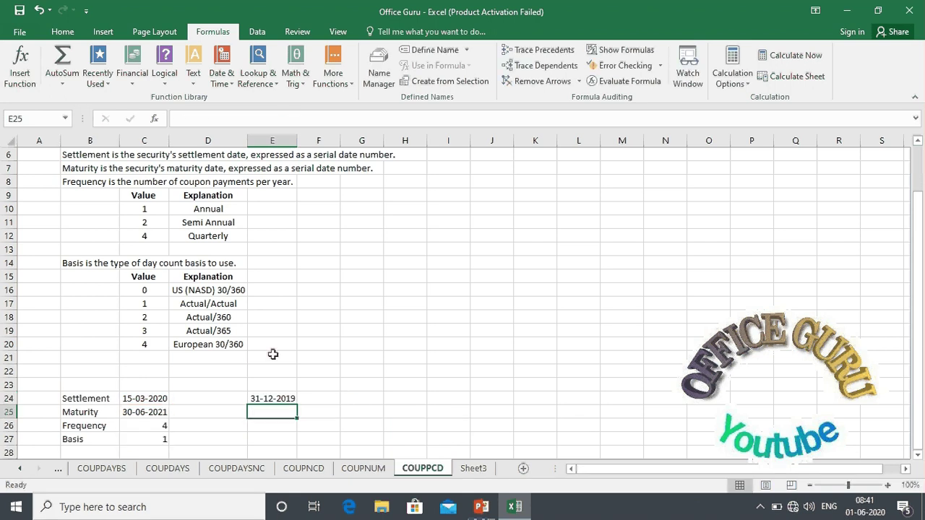
# Set the COUPPCD example's settlement date in cell C24 to 28-10-2020
pyautogui.press('Up')
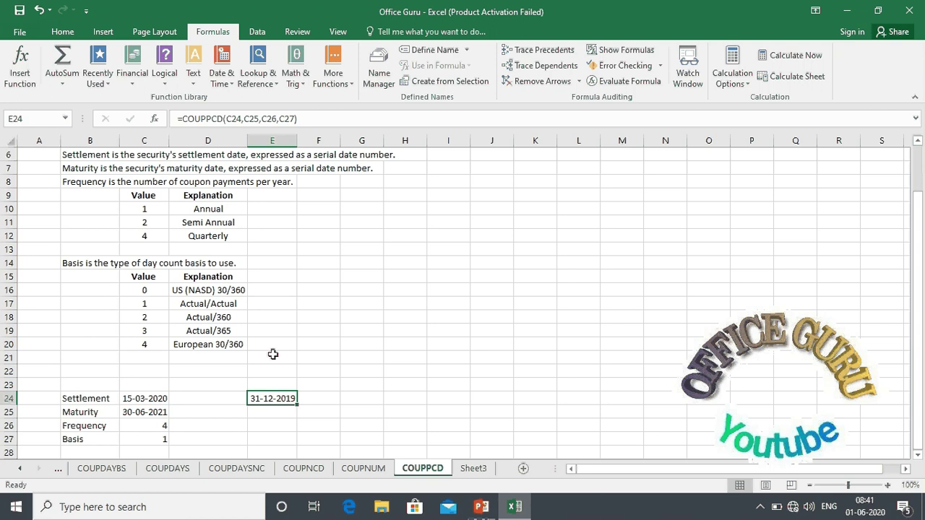
pyautogui.press('Left')
pyautogui.press('Left')
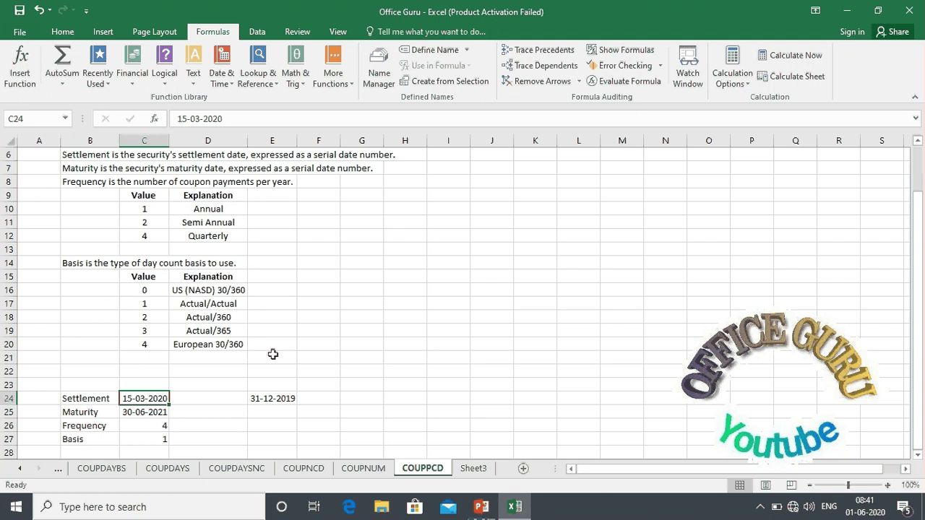
pyautogui.write('28-10')
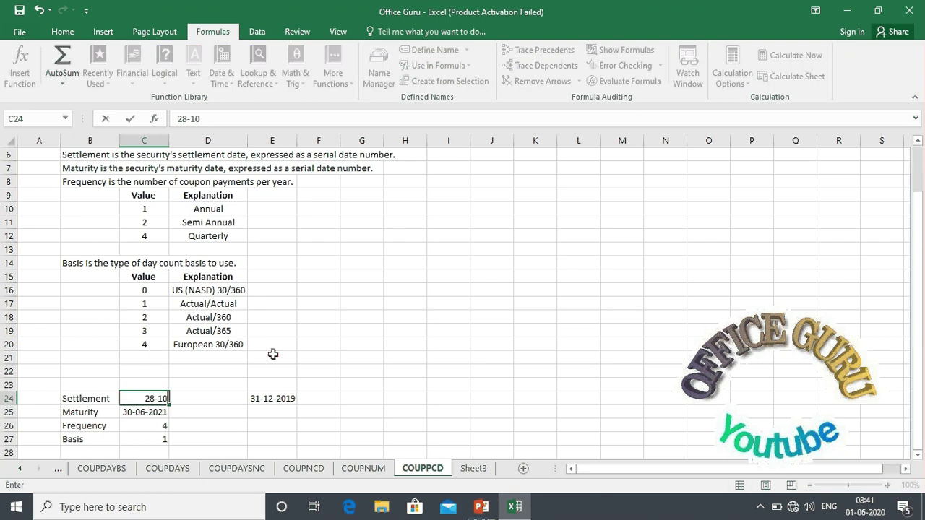
pyautogui.write('-20')
pyautogui.press('Return')
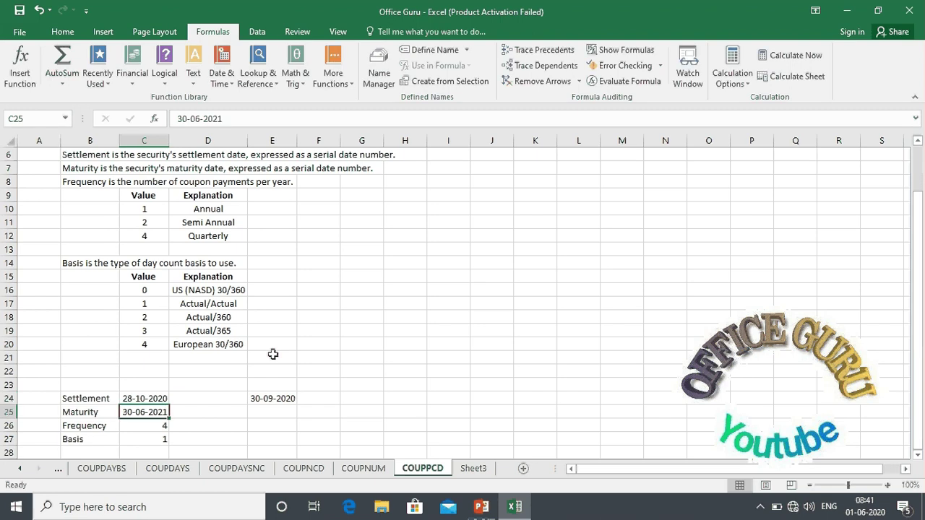